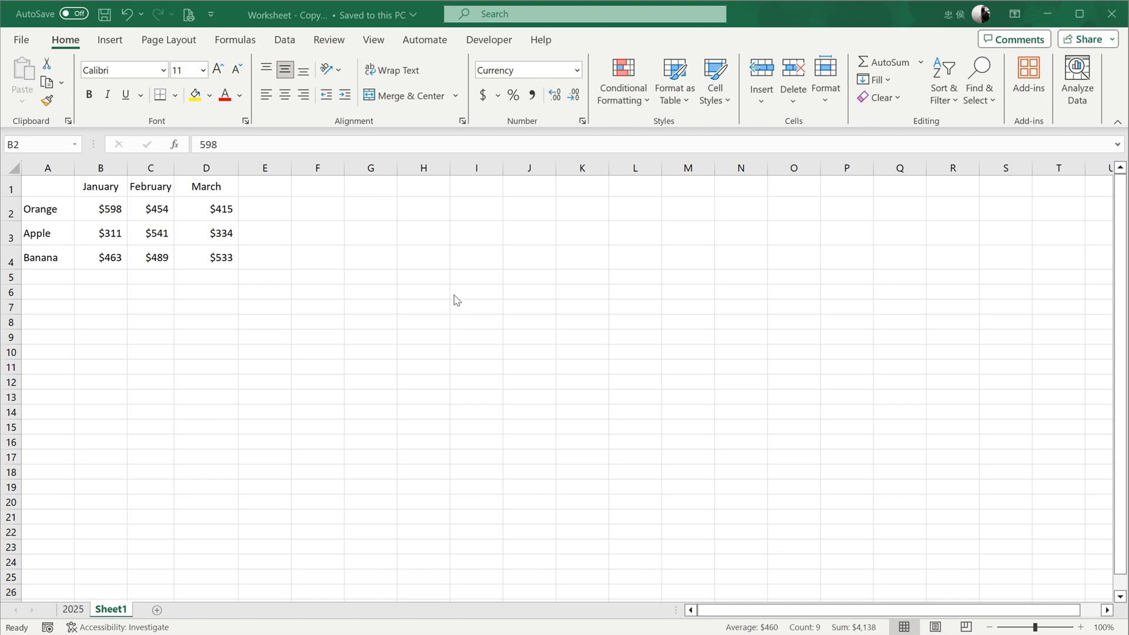
- Insert a 2-D clustered column chart from the fruit sales data in A1:D4
{"action": "left_click", "coordinate": [44, 186]}
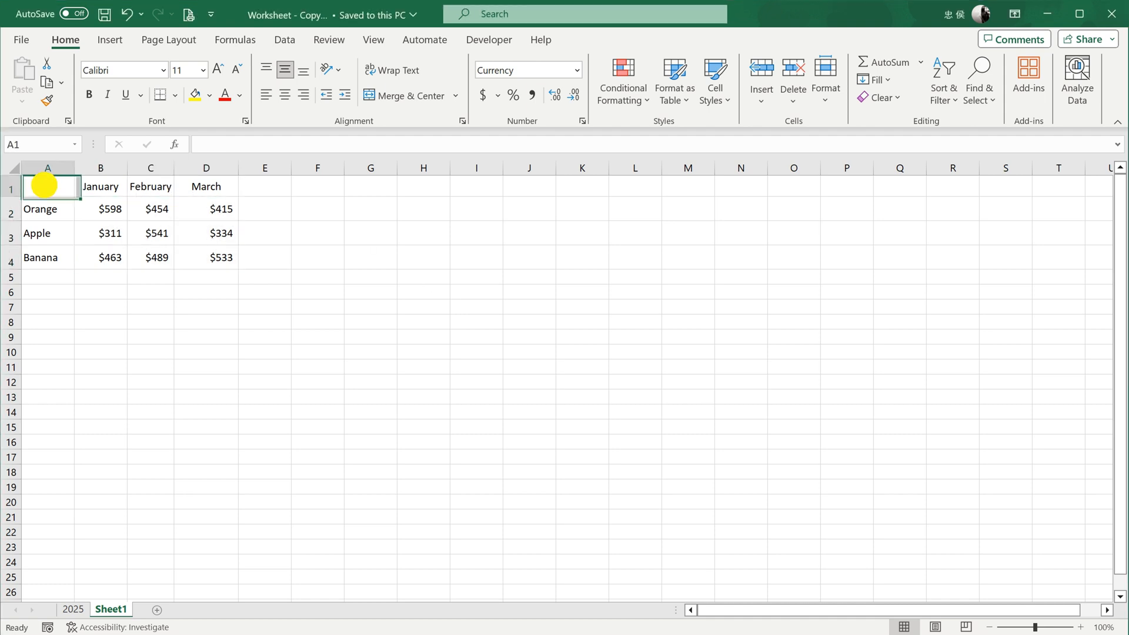
{"action": "left_click_drag", "start_coordinate": [44, 186], "coordinate": [228, 253]}
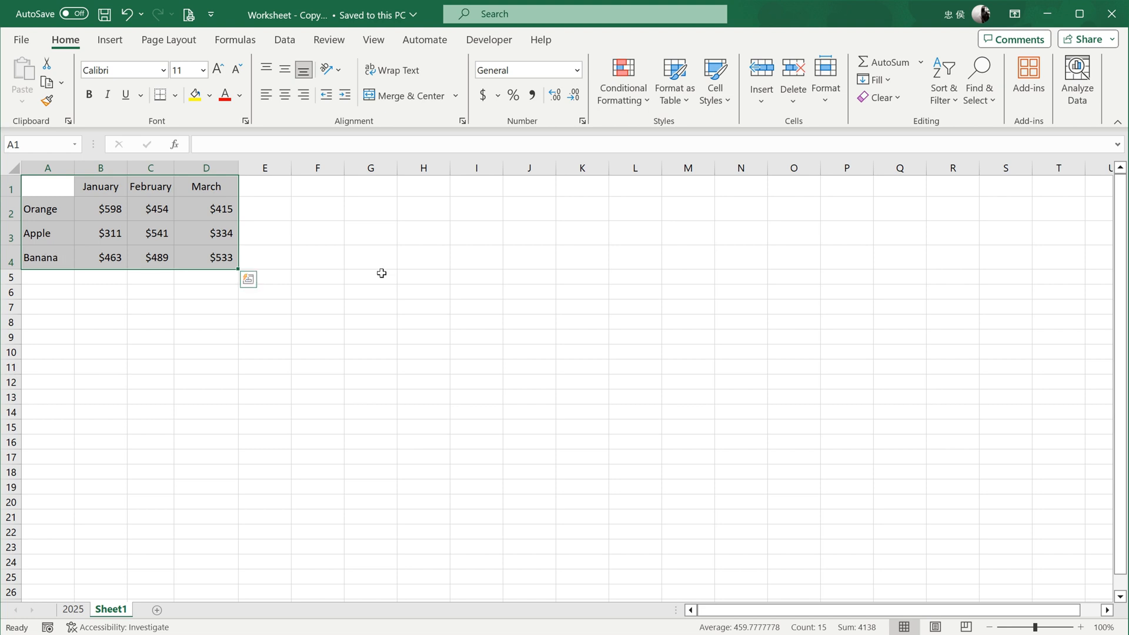
{"action": "left_click", "coordinate": [120, 45]}
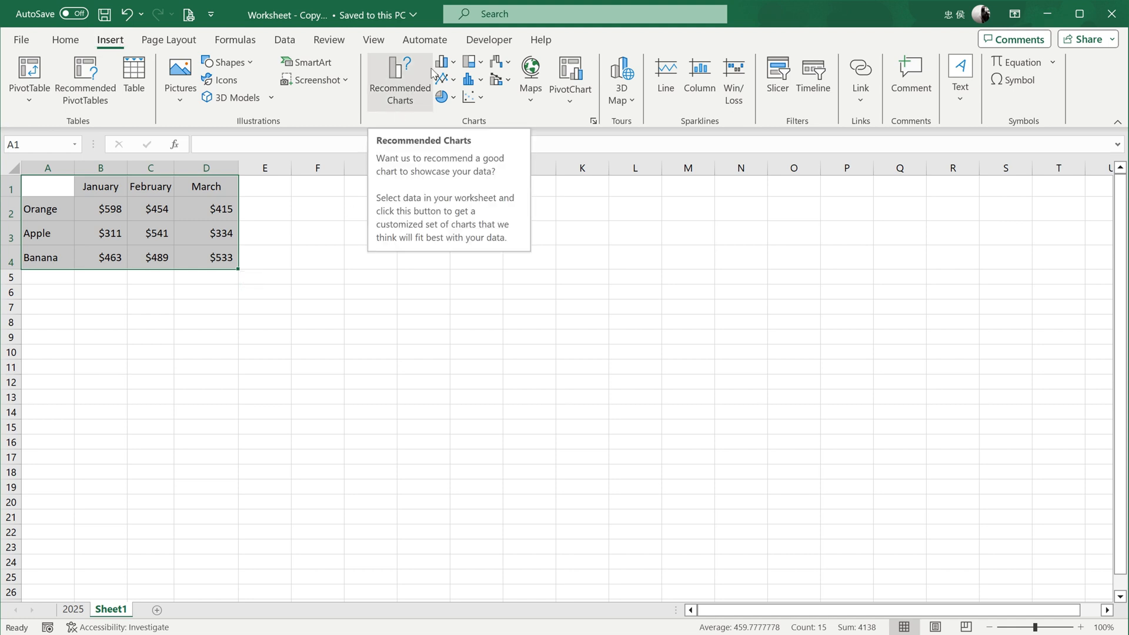
{"action": "left_click", "coordinate": [454, 63]}
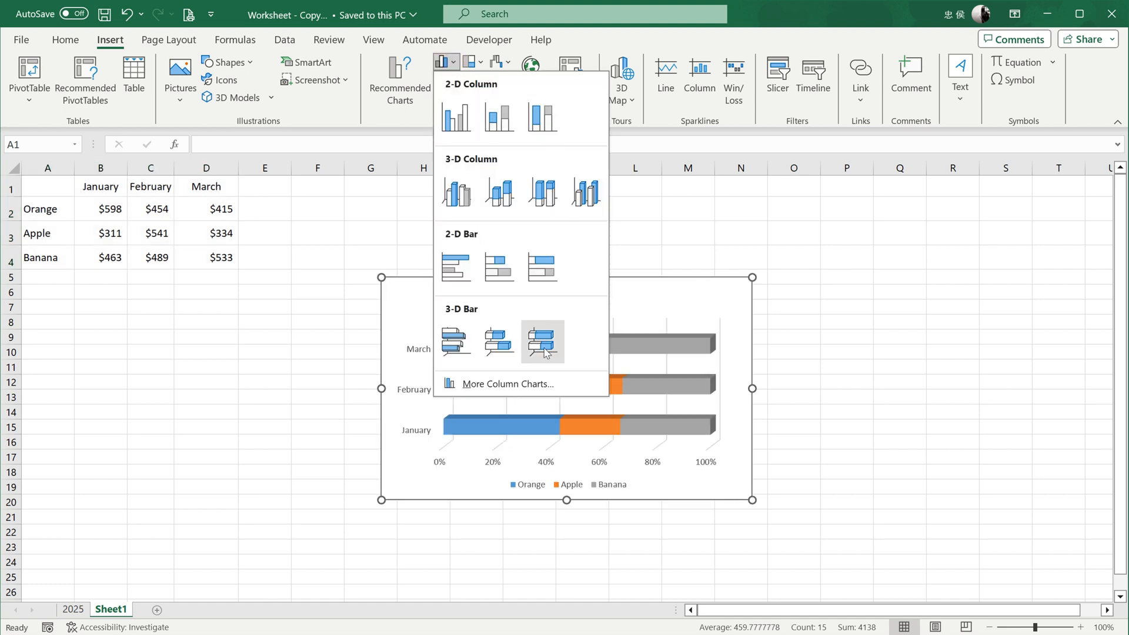
{"action": "left_click", "coordinate": [450, 123]}
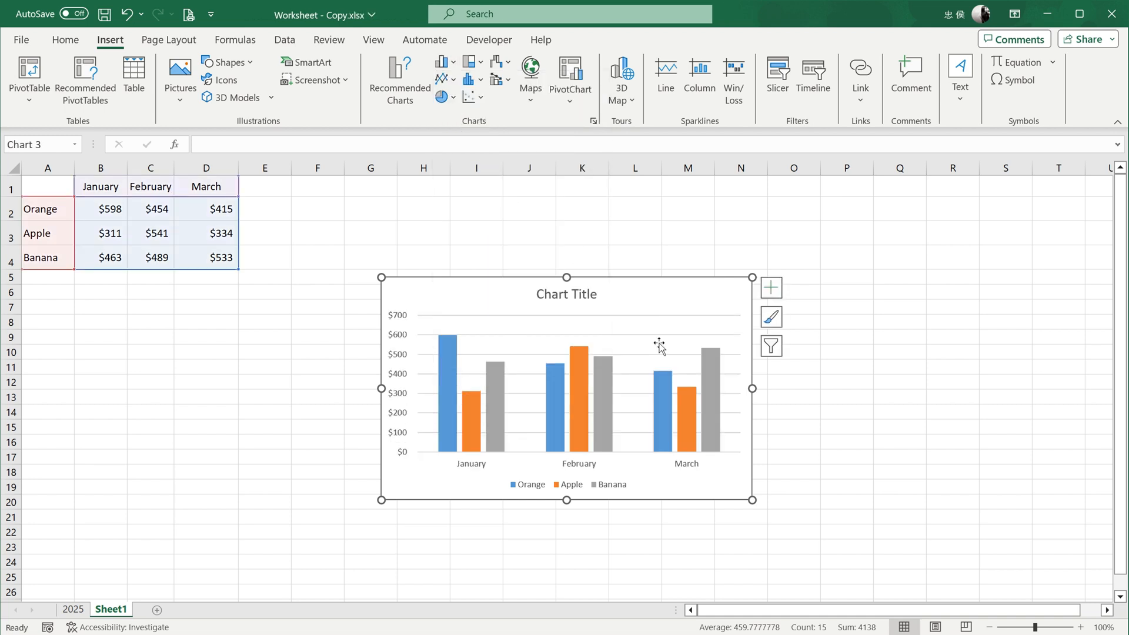
- Move the chart up beside the data table and enlarge it slightly
{"action": "left_click_drag", "start_coordinate": [630, 298], "coordinate": [594, 234]}
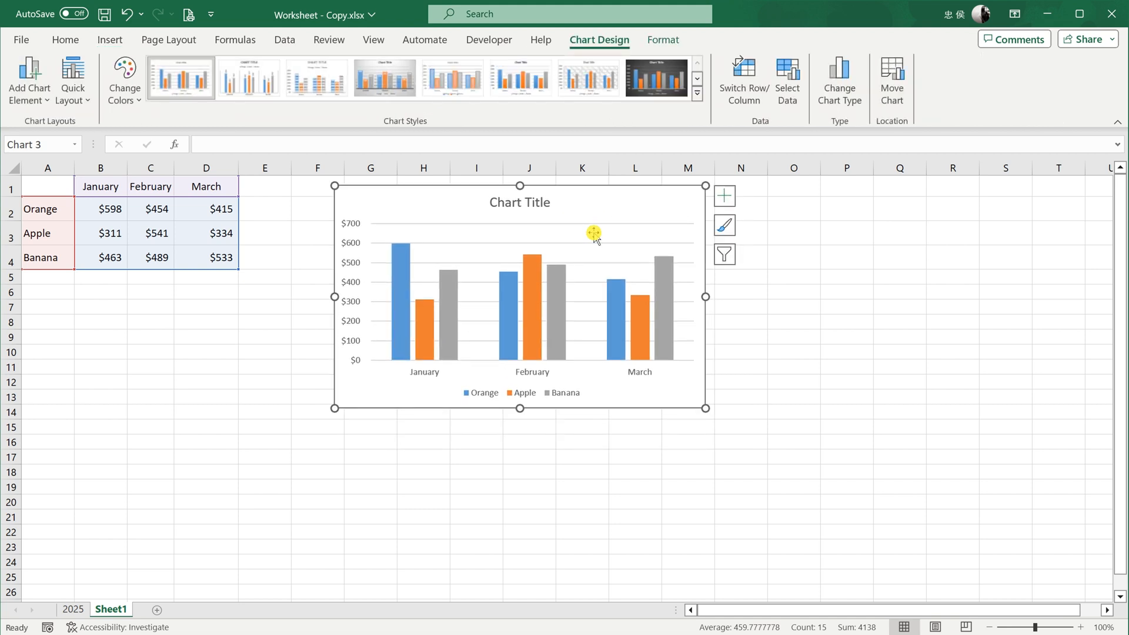
{"action": "mouse_move", "coordinate": [705, 408]}
{"action": "left_mouse_down"}
{"action": "mouse_move", "coordinate": [653, 361]}
{"action": "mouse_move", "coordinate": [715, 423]}
{"action": "left_mouse_up"}
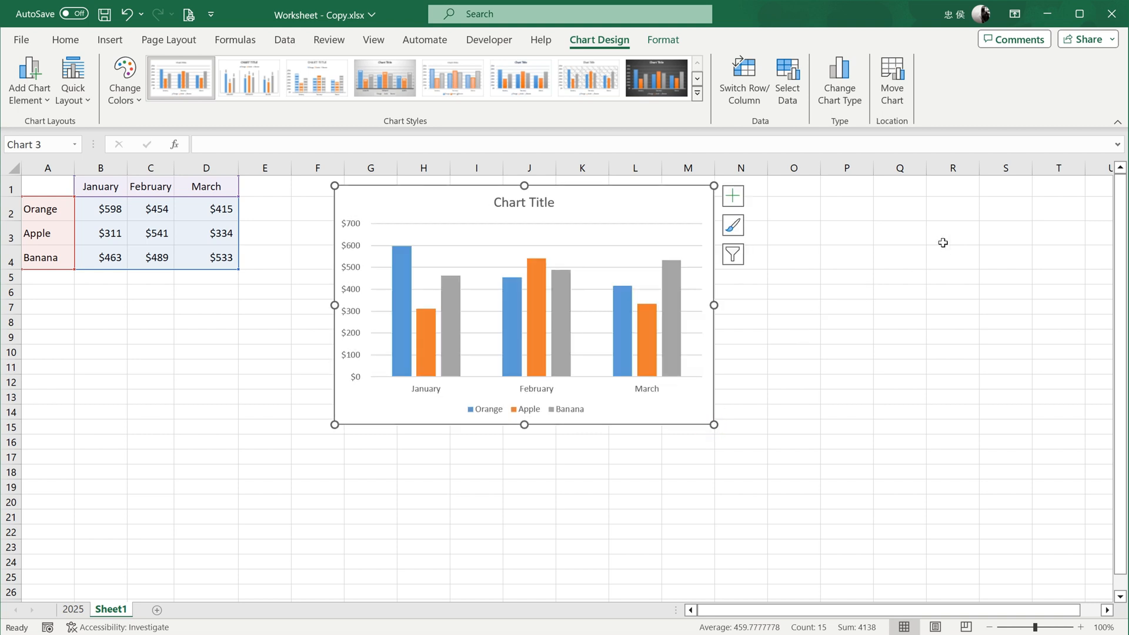
- Move the chart to a new sheet named Chart2
{"action": "left_click", "coordinate": [893, 81]}
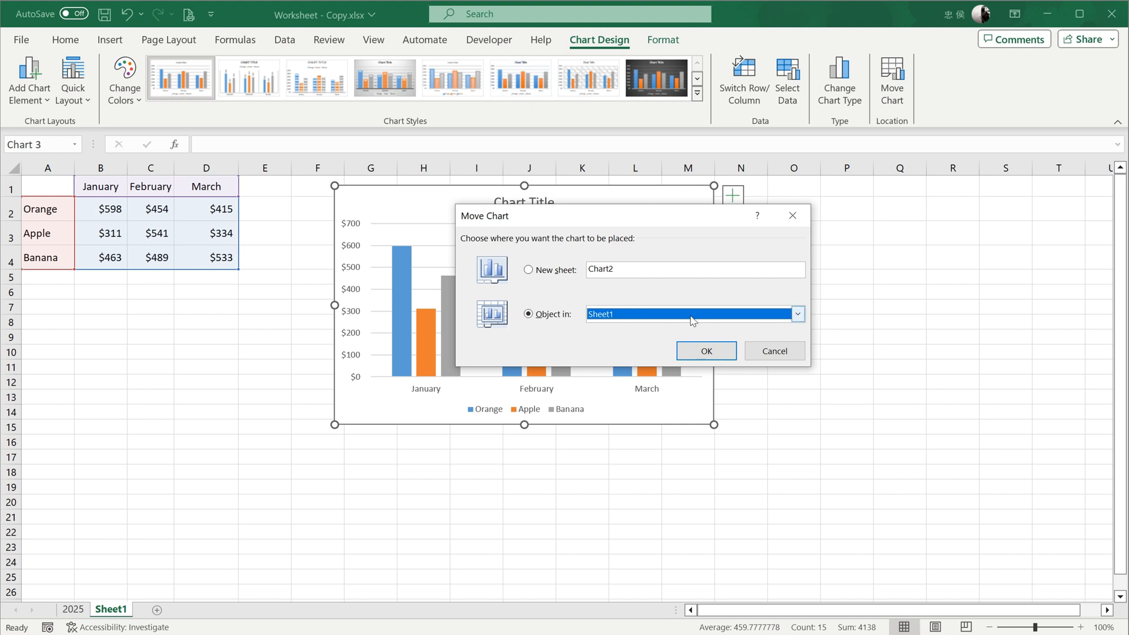
{"action": "left_click", "coordinate": [553, 274]}
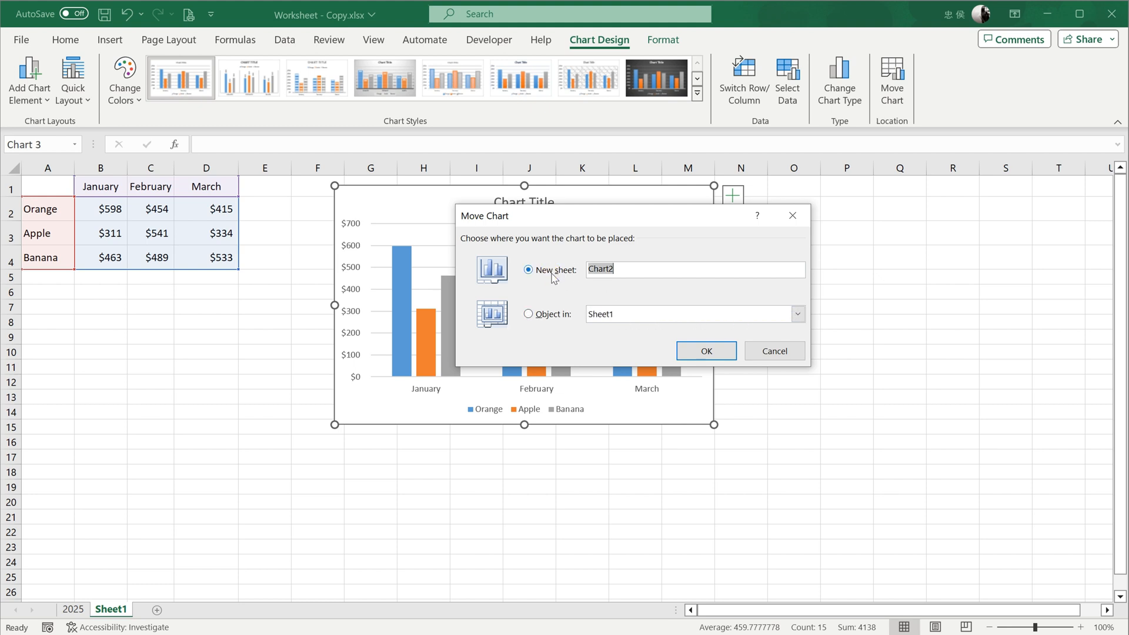
{"action": "left_click", "coordinate": [706, 351]}
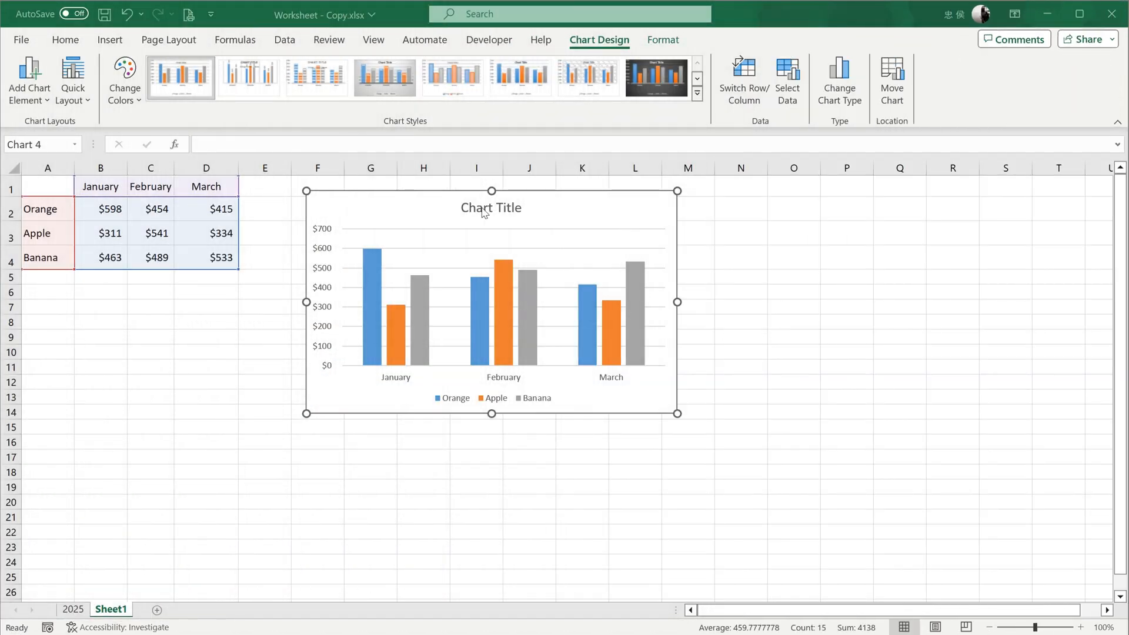
- Replace the chart title text with "Season"
{"action": "left_click", "coordinate": [486, 208]}
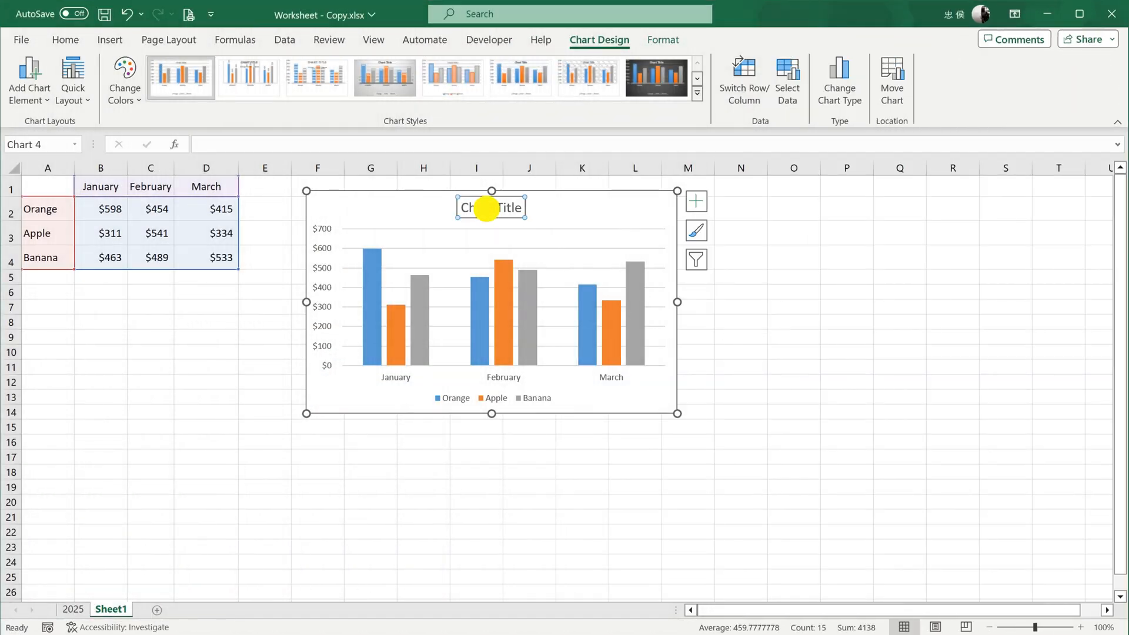
{"action": "double_click", "coordinate": [466, 209]}
{"action": "double_click", "coordinate": [513, 209]}
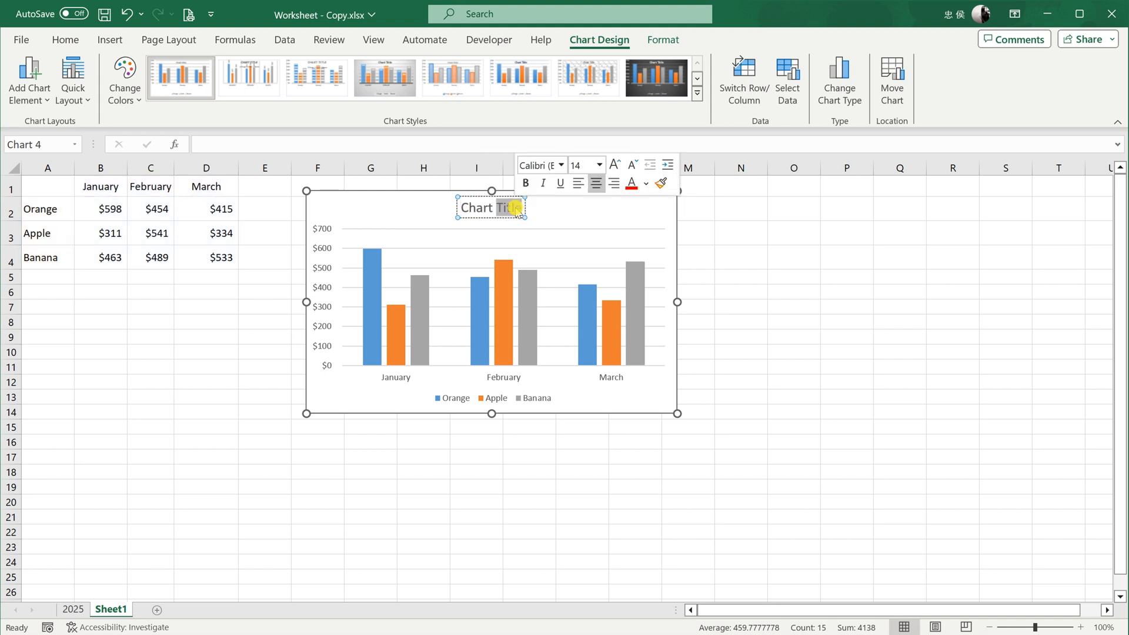
{"action": "triple_click", "coordinate": [517, 210]}
{"action": "type", "text": "S"}
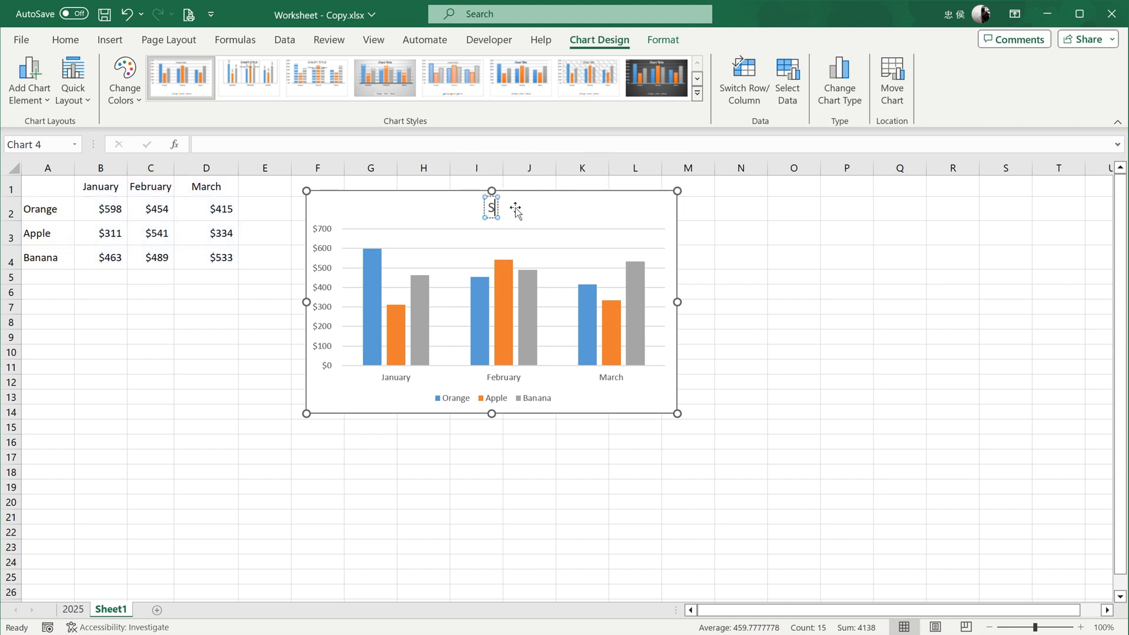
{"action": "type", "text": "eason"}
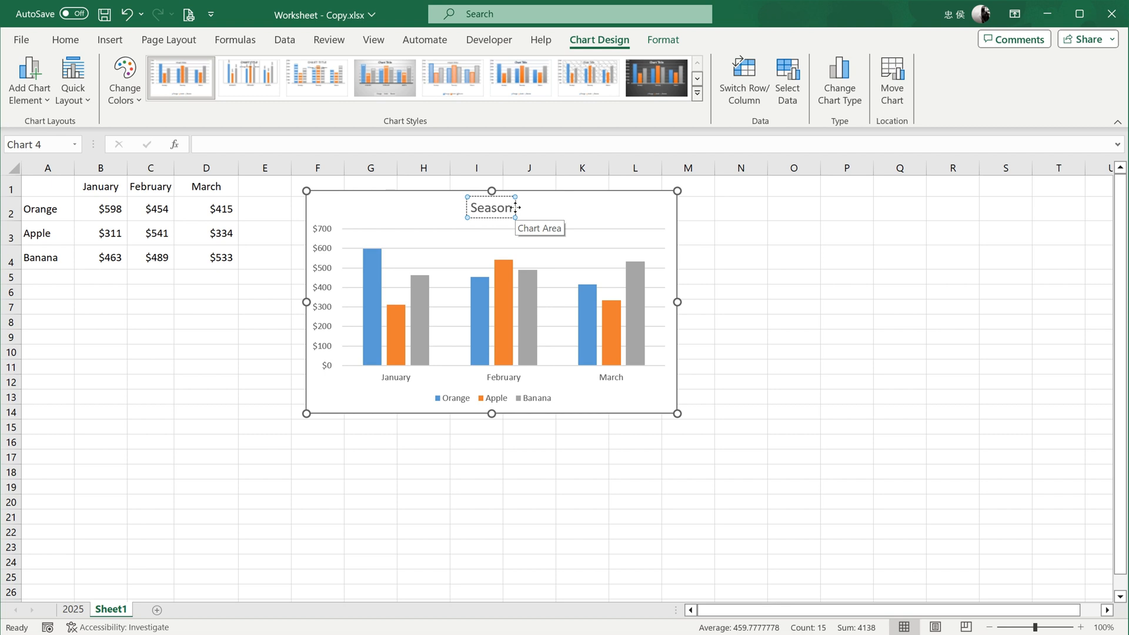
{"action": "left_click", "coordinate": [594, 222]}
- Increase the chart title's font size to 18
{"action": "left_click", "coordinate": [479, 211]}
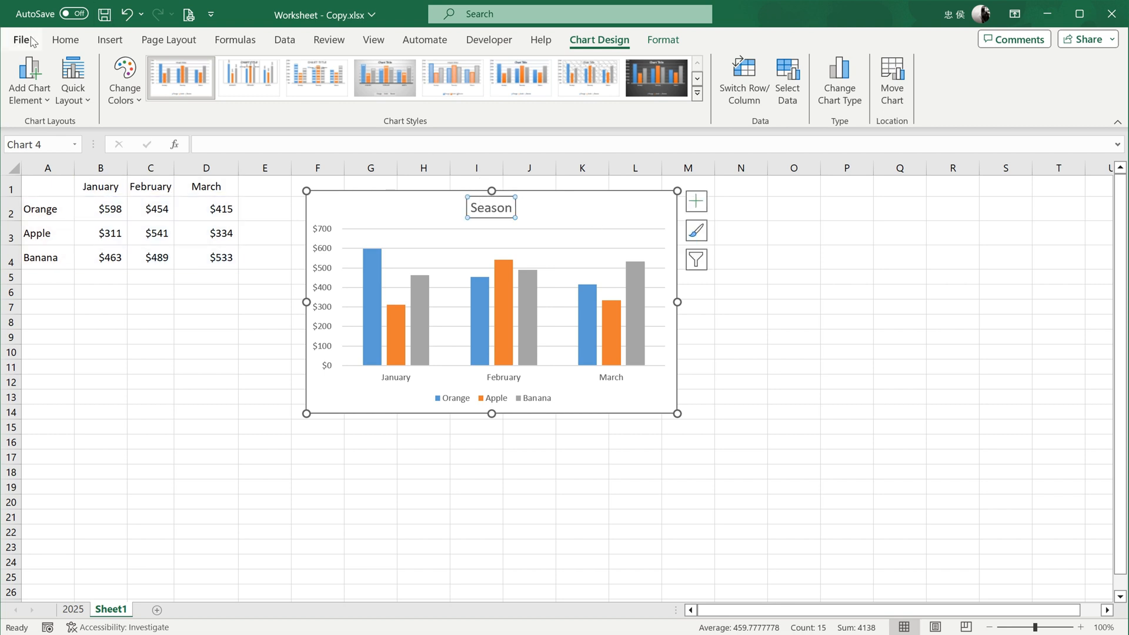
{"action": "left_click", "coordinate": [65, 39]}
{"action": "left_click", "coordinate": [217, 69]}
{"action": "left_click", "coordinate": [217, 68]}
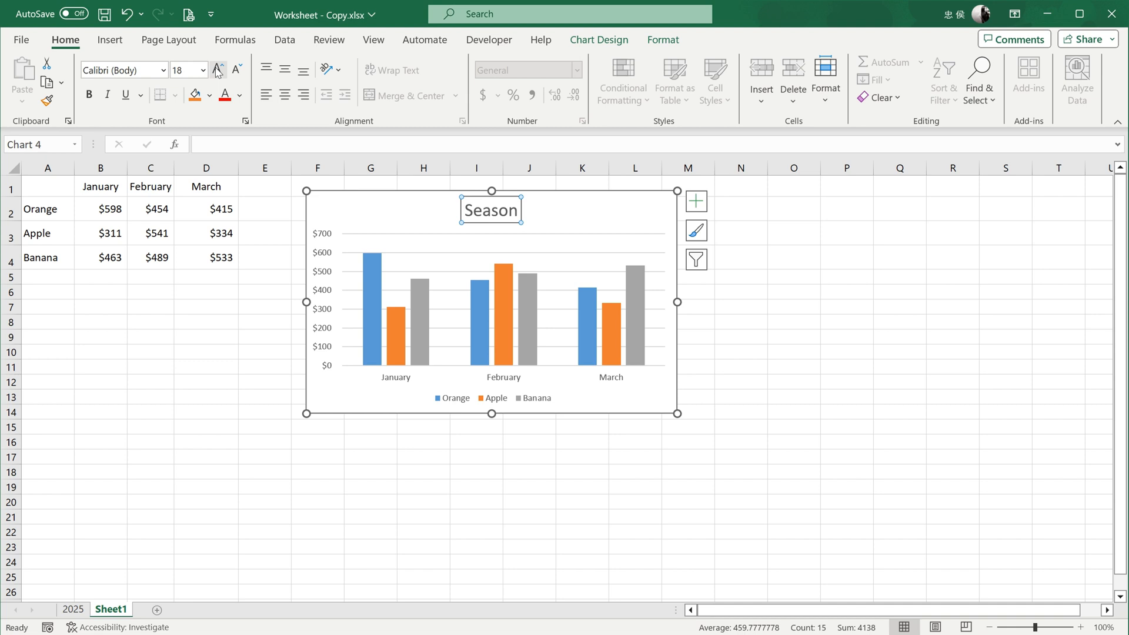
- Preview the chart's data label and data table options, keeping the data table set to None
{"action": "left_click", "coordinate": [585, 40]}
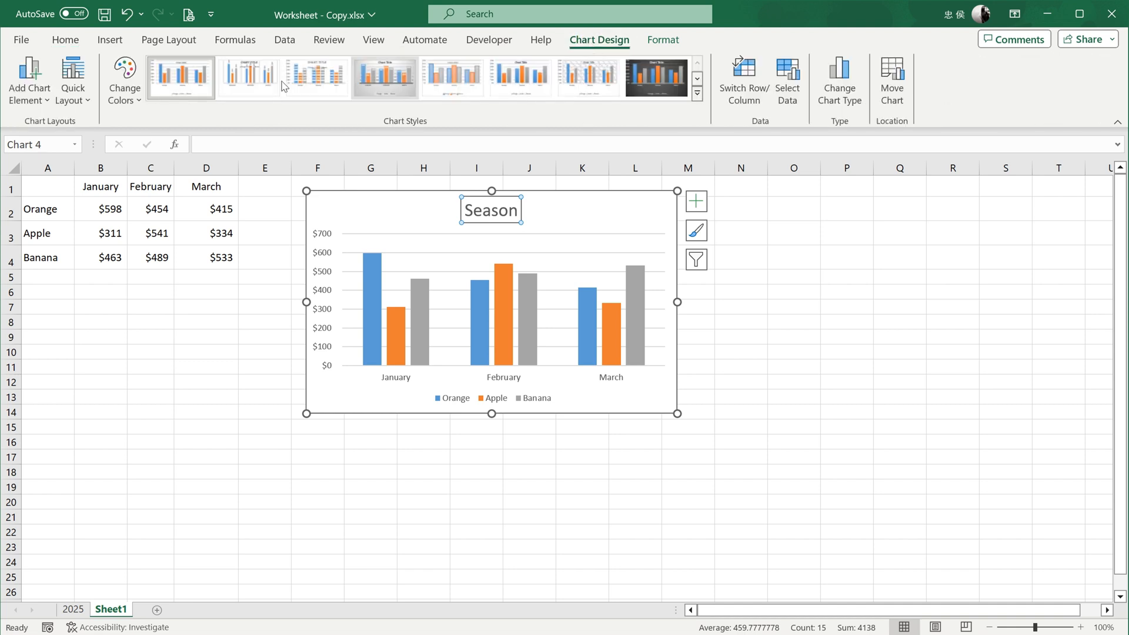
{"action": "left_click", "coordinate": [28, 100]}
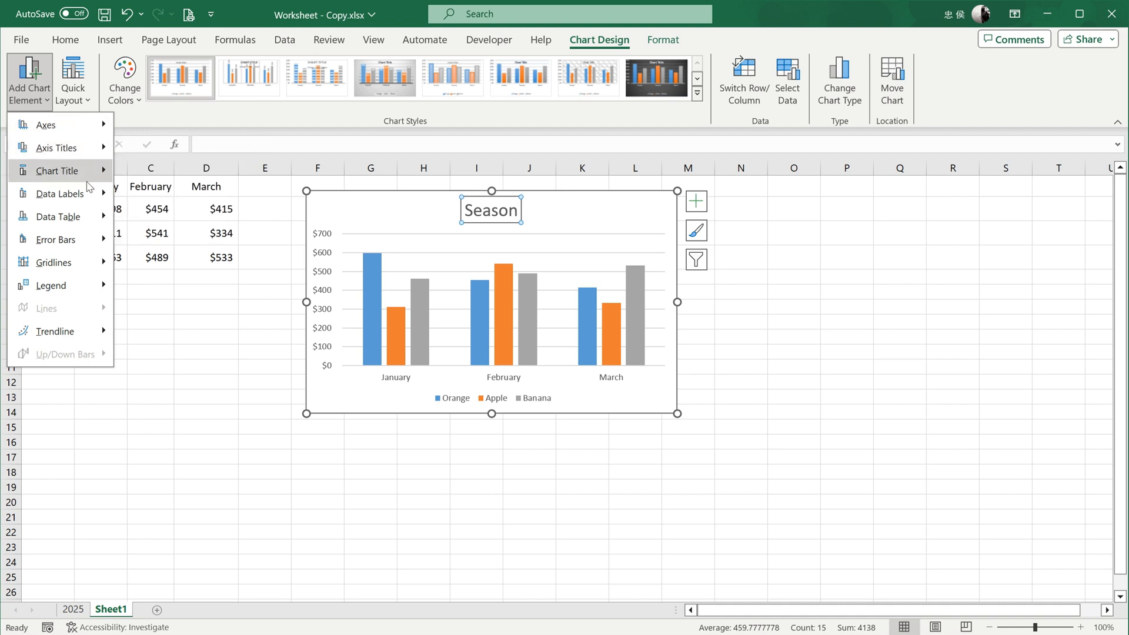
{"action": "mouse_move", "coordinate": [89, 193]}
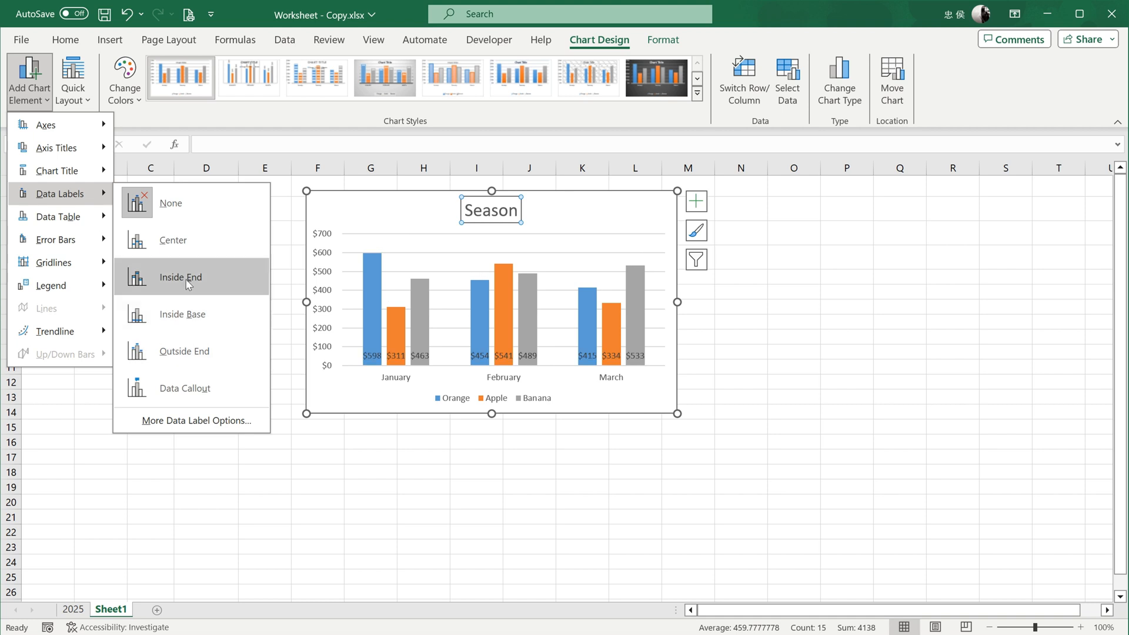
{"action": "mouse_move", "coordinate": [89, 216]}
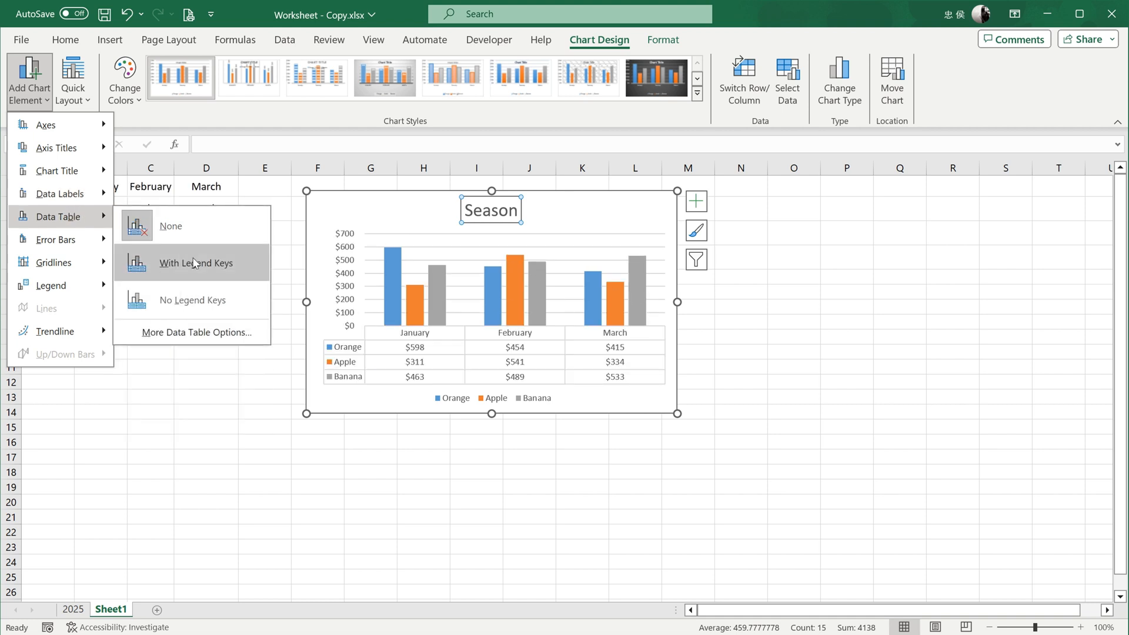
{"action": "left_click", "coordinate": [182, 227]}
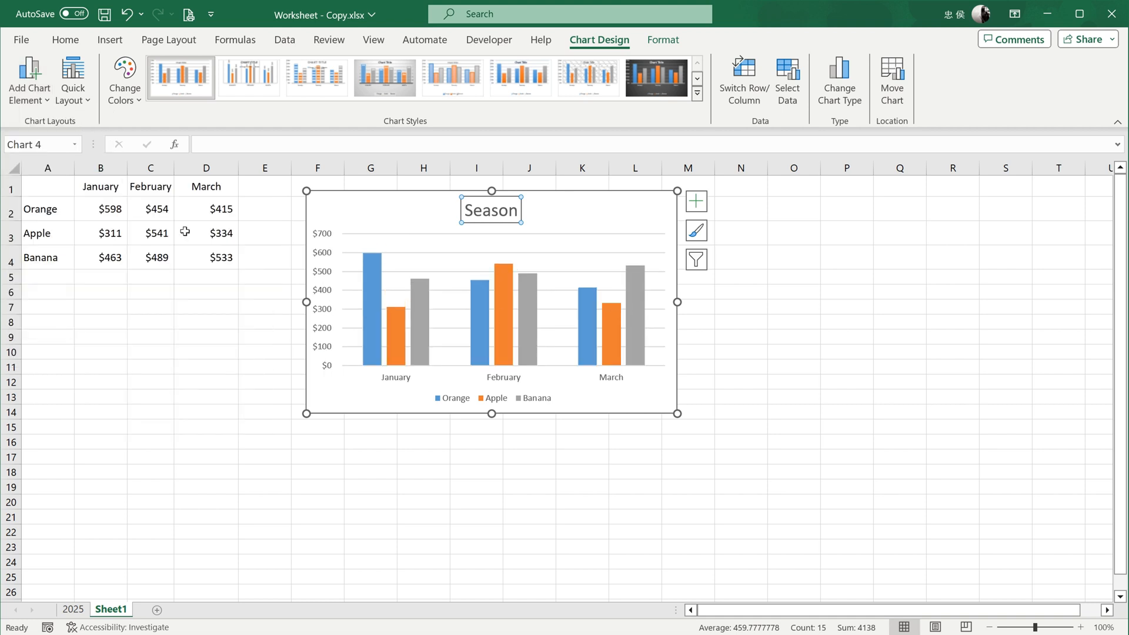
- Add primary horizontal and primary vertical axis titles to the chart
{"action": "left_click", "coordinate": [35, 88]}
{"action": "mouse_move", "coordinate": [58, 148]}
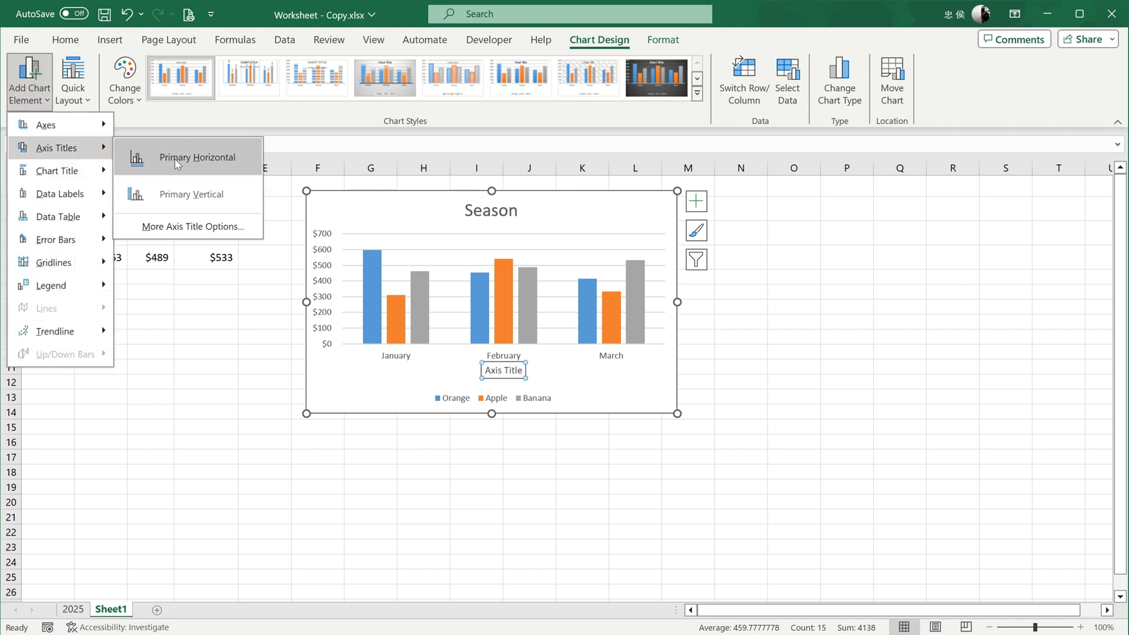
{"action": "left_click", "coordinate": [210, 165]}
{"action": "left_click", "coordinate": [29, 80]}
{"action": "mouse_move", "coordinate": [59, 148]}
{"action": "left_click", "coordinate": [192, 194]}
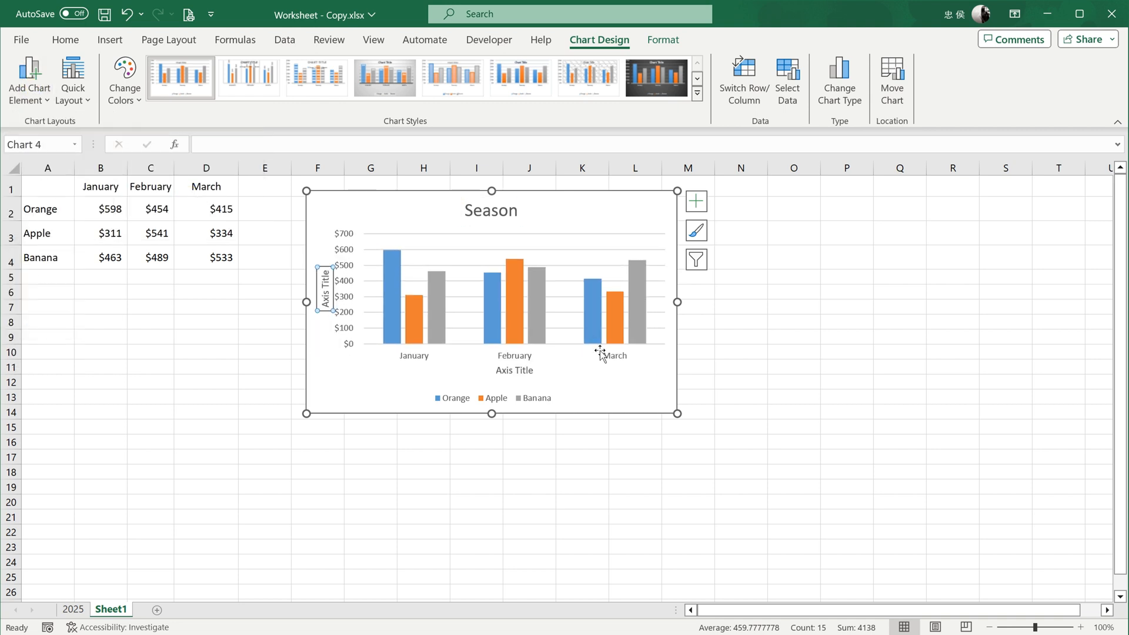
- Replace the horizontal axis title text with "Month"
{"action": "double_click", "coordinate": [514, 371]}
{"action": "double_click", "coordinate": [505, 370]}
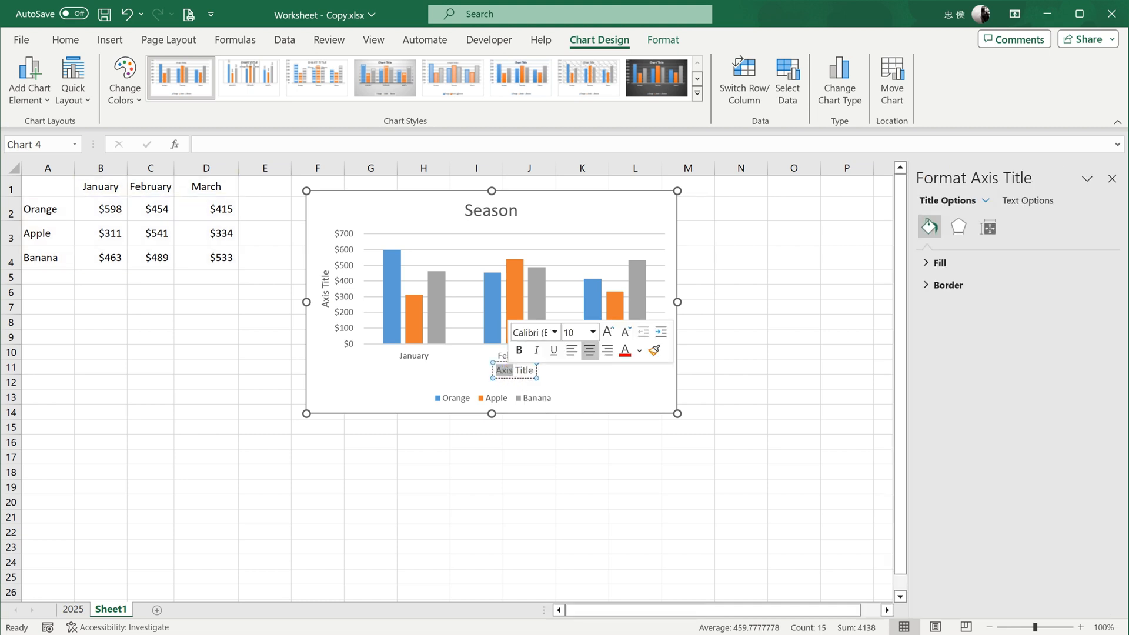
{"action": "left_click_drag", "start_coordinate": [497, 371], "coordinate": [533, 380]}
{"action": "type", "text": "Month"}
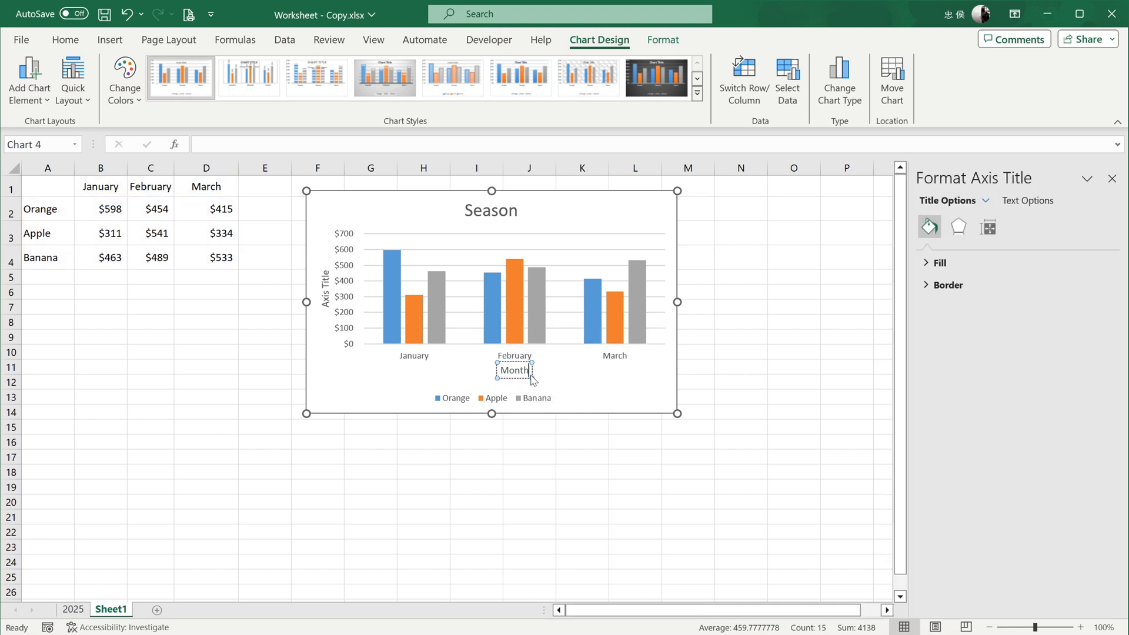
- Replace the vertical axis title text with "Amount"
{"action": "left_click", "coordinate": [325, 297]}
{"action": "left_click", "coordinate": [325, 294]}
{"action": "key", "text": "Delete"}
{"action": "key", "text": "Delete"}
{"action": "key", "text": "Delete"}
{"action": "key", "text": "Delete"}
{"action": "key", "text": "Delete"}
{"action": "key", "text": "Delete"}
{"action": "key", "text": "Delete"}
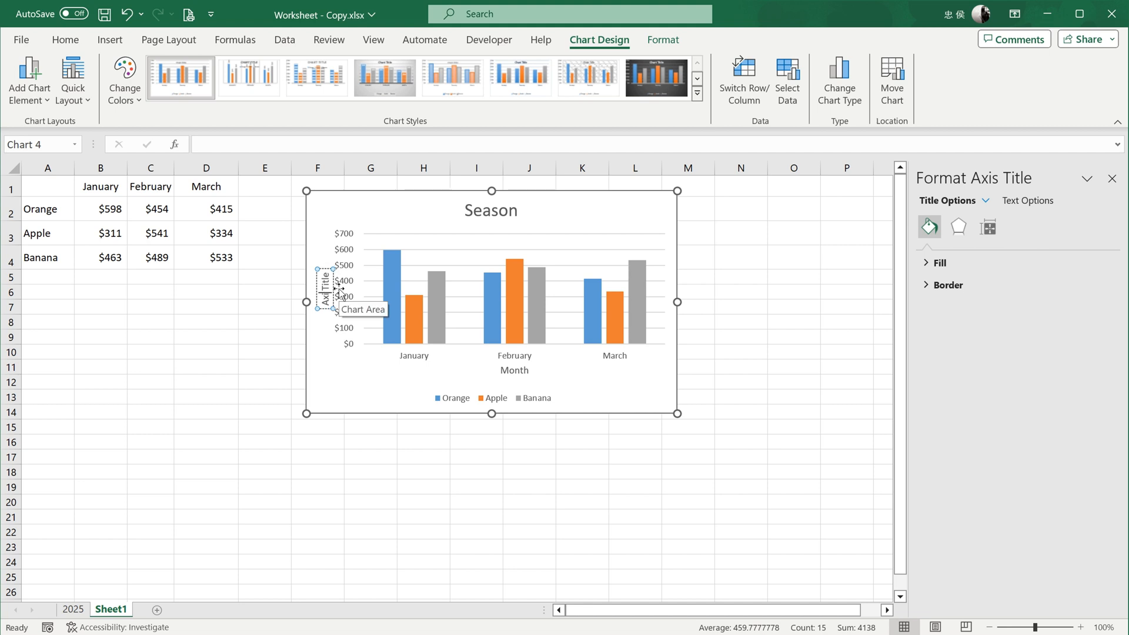
{"action": "key", "text": "BackSpace"}
{"action": "key", "text": "BackSpace"}
{"action": "key", "text": "BackSpace"}
{"action": "type", "text": "Amount"}
{"action": "left_click", "coordinate": [341, 367]}
- Open the formatting settings of the Amount axis title and expand its fill options
{"action": "left_click", "coordinate": [322, 296]}
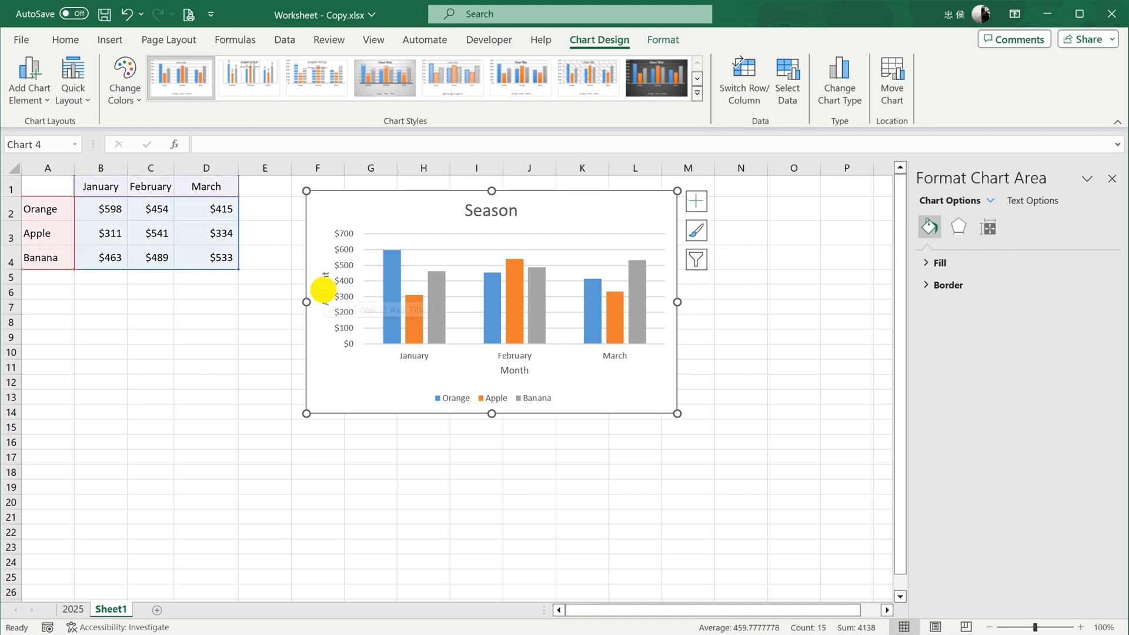
{"action": "right_click", "coordinate": [328, 294]}
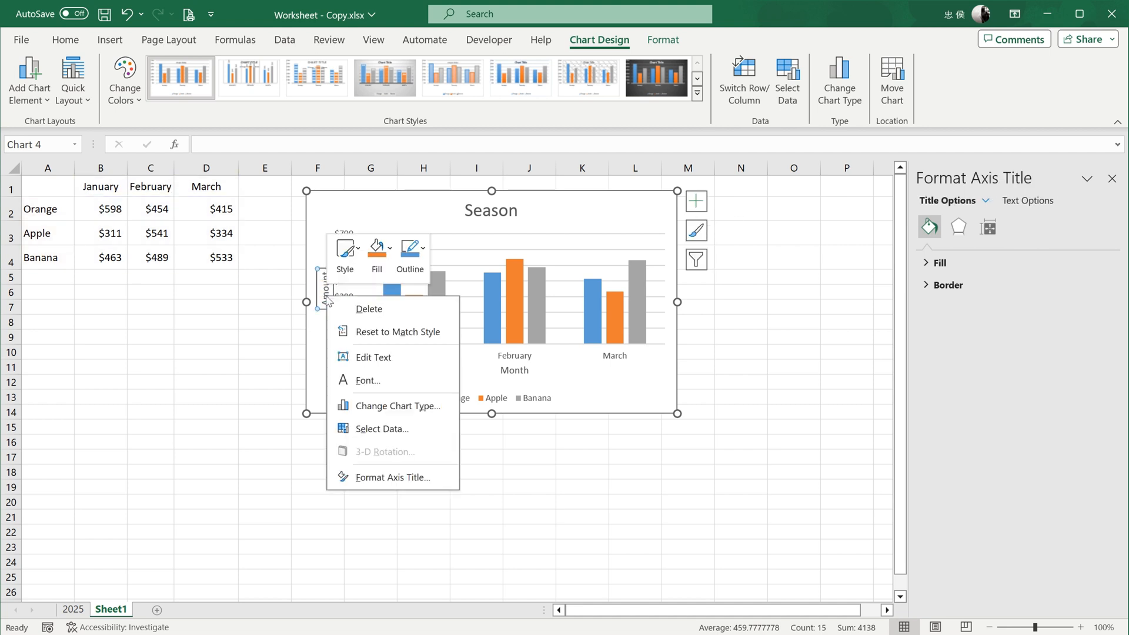
{"action": "left_click", "coordinate": [328, 294]}
{"action": "right_click", "coordinate": [328, 294]}
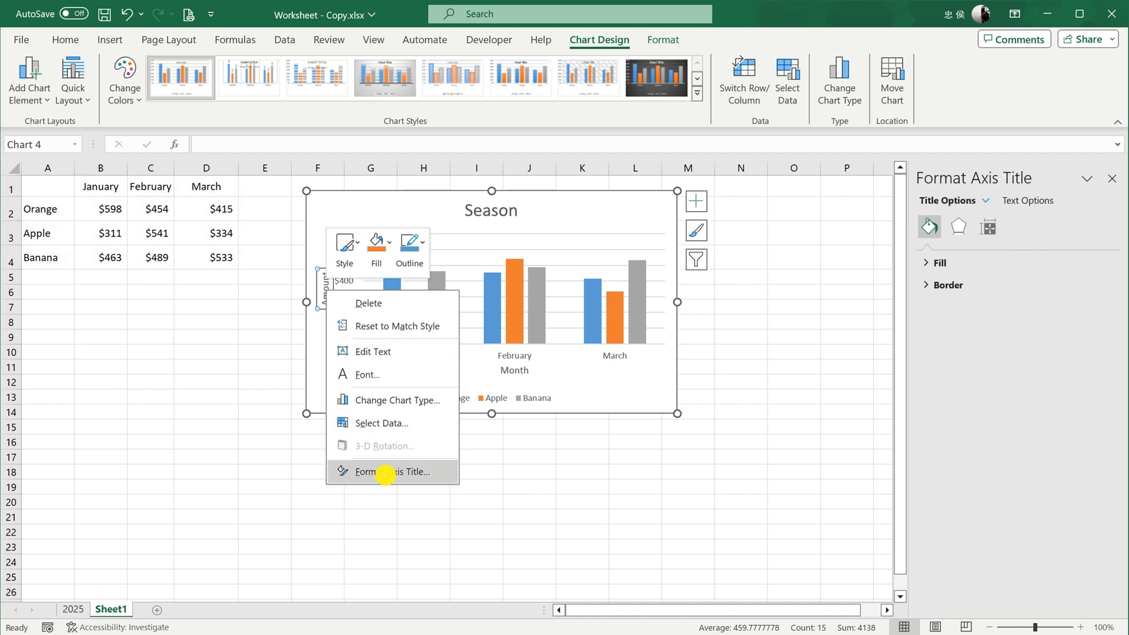
{"action": "left_click", "coordinate": [389, 472]}
{"action": "left_click", "coordinate": [974, 264]}
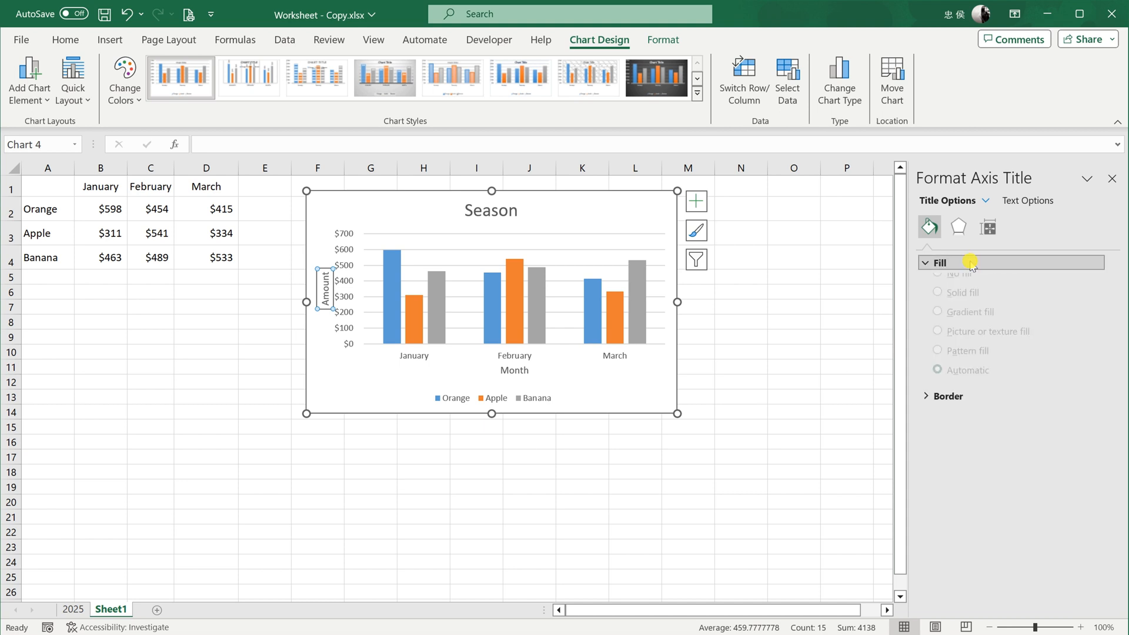
- Try the rotated and vertical text directions on the Amount axis title and set it to Horizontal
{"action": "left_click", "coordinate": [988, 227]}
{"action": "left_click", "coordinate": [1096, 305]}
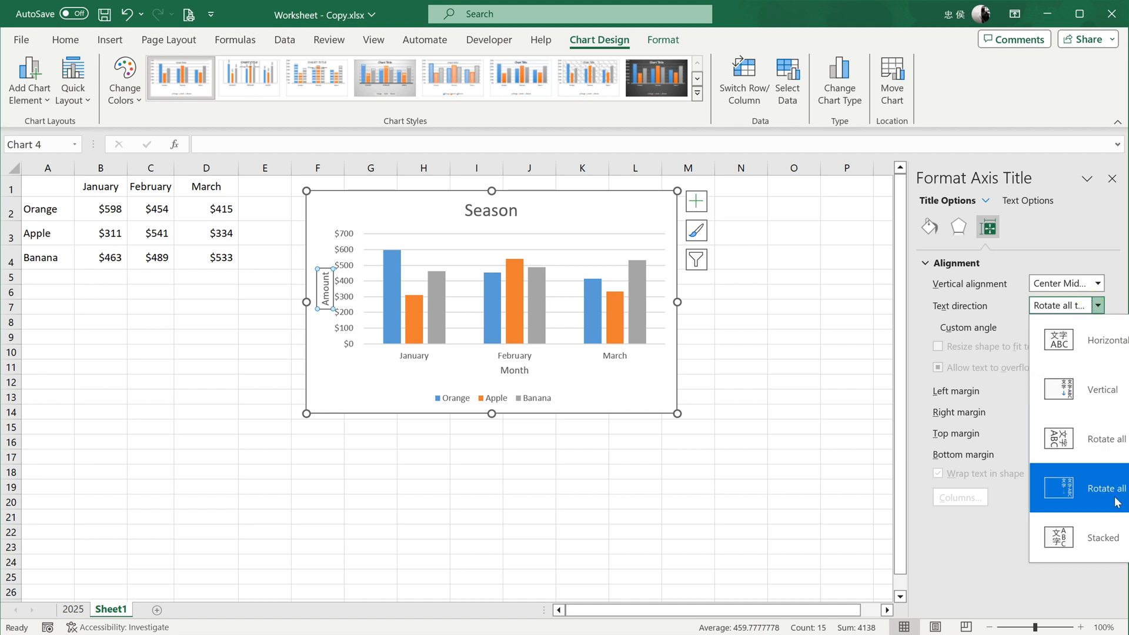
{"action": "left_click", "coordinate": [1119, 441]}
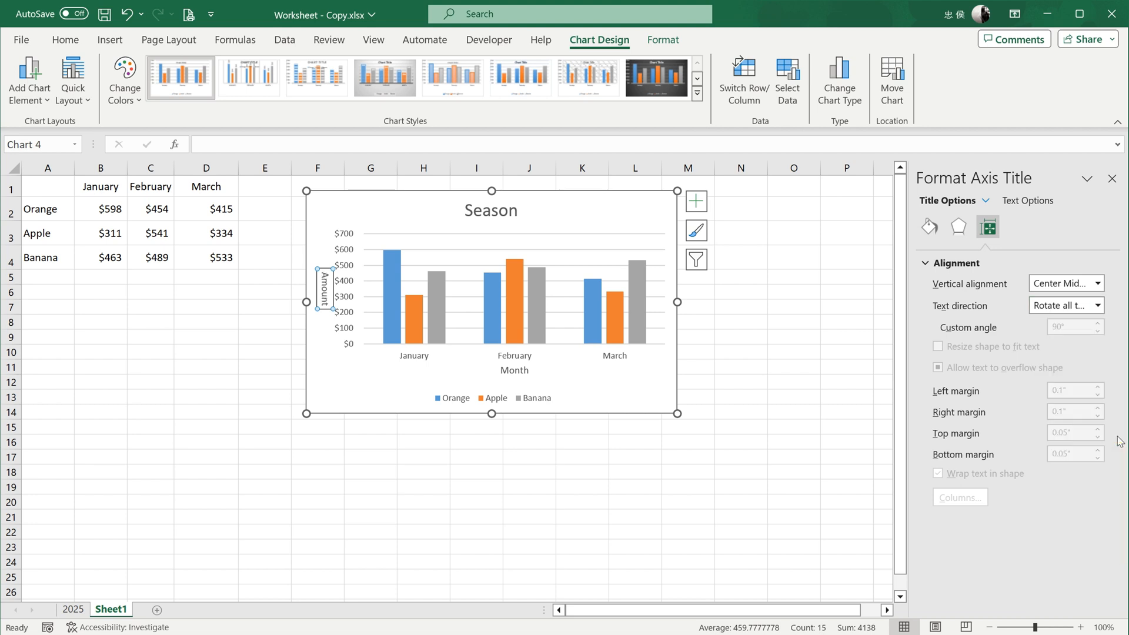
{"action": "left_click", "coordinate": [1098, 306]}
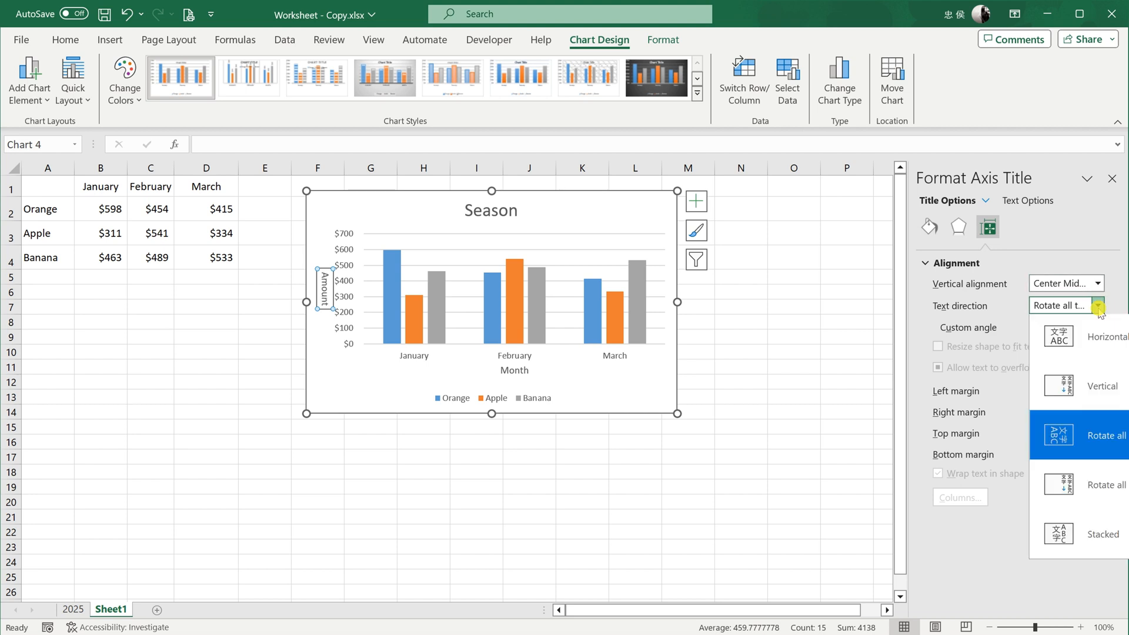
{"action": "left_click", "coordinate": [1104, 389]}
{"action": "left_click", "coordinate": [1098, 305]}
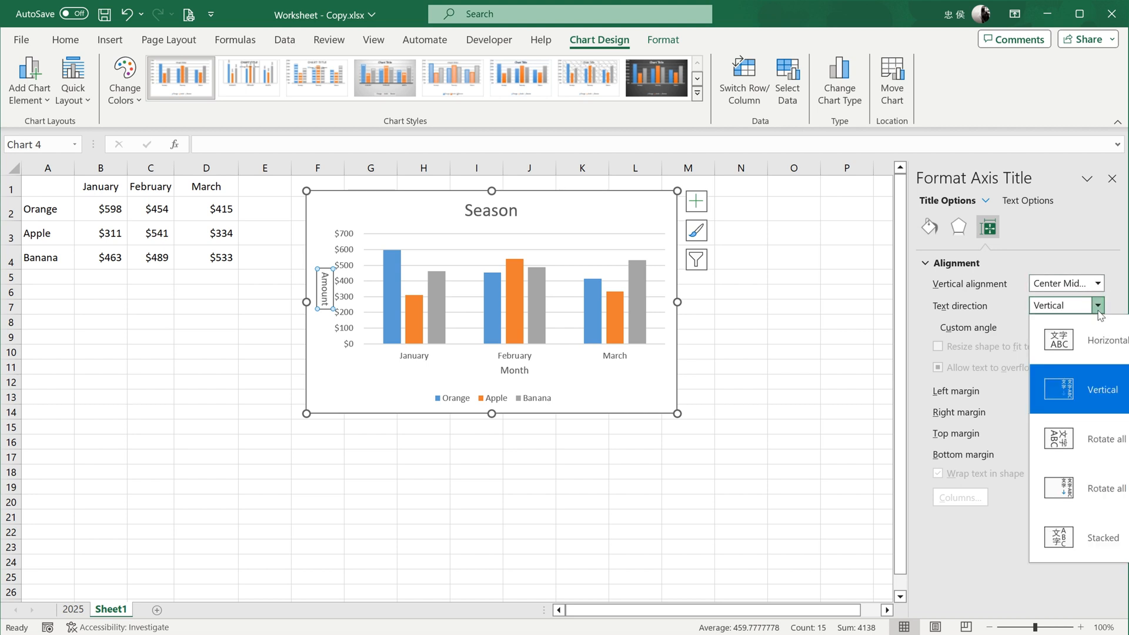
{"action": "left_click", "coordinate": [1110, 334]}
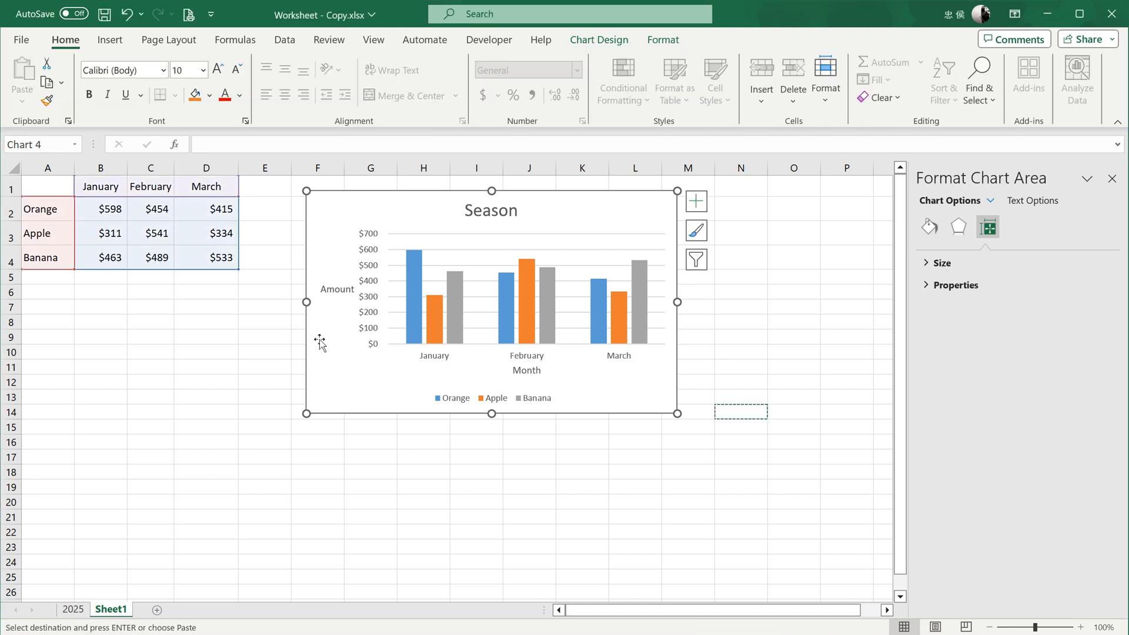
- Set the February Orange sales value to 963 and select the Orange series in the chart
{"action": "double_click", "coordinate": [151, 205]}
{"action": "double_click", "coordinate": [152, 209]}
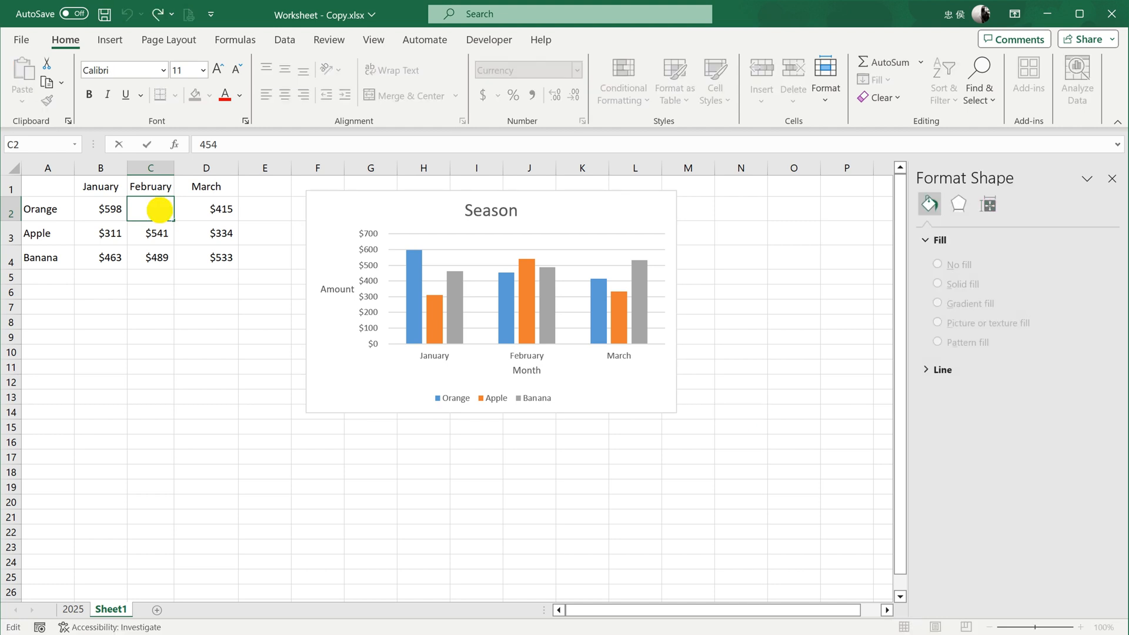
{"action": "type", "text": "963"}
{"action": "key", "text": "Return"}
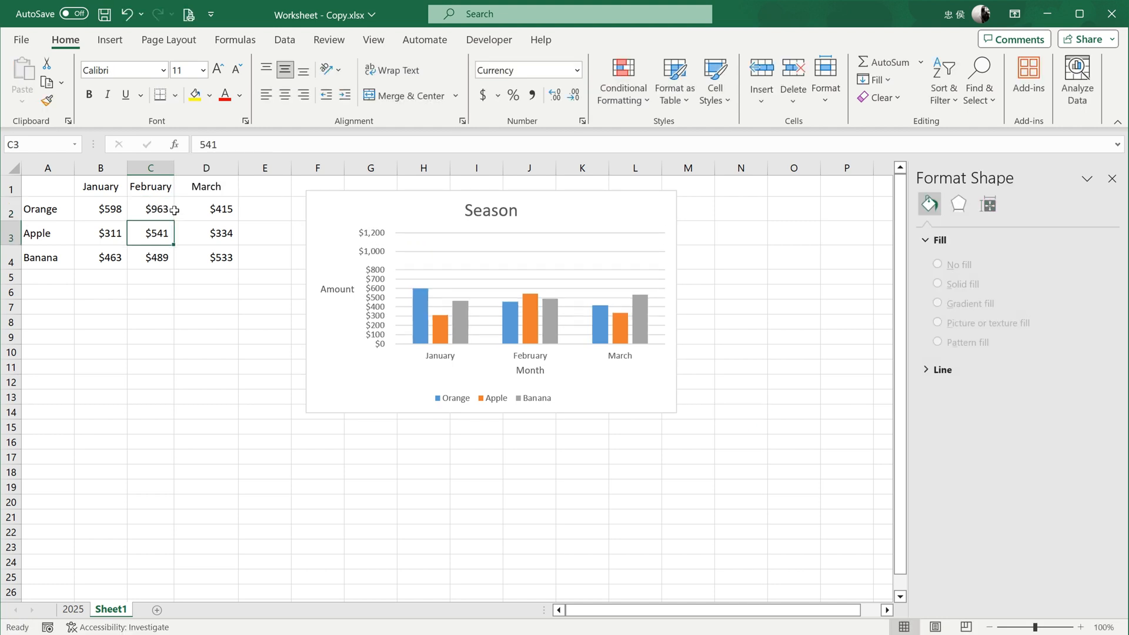
{"action": "left_click", "coordinate": [515, 263]}
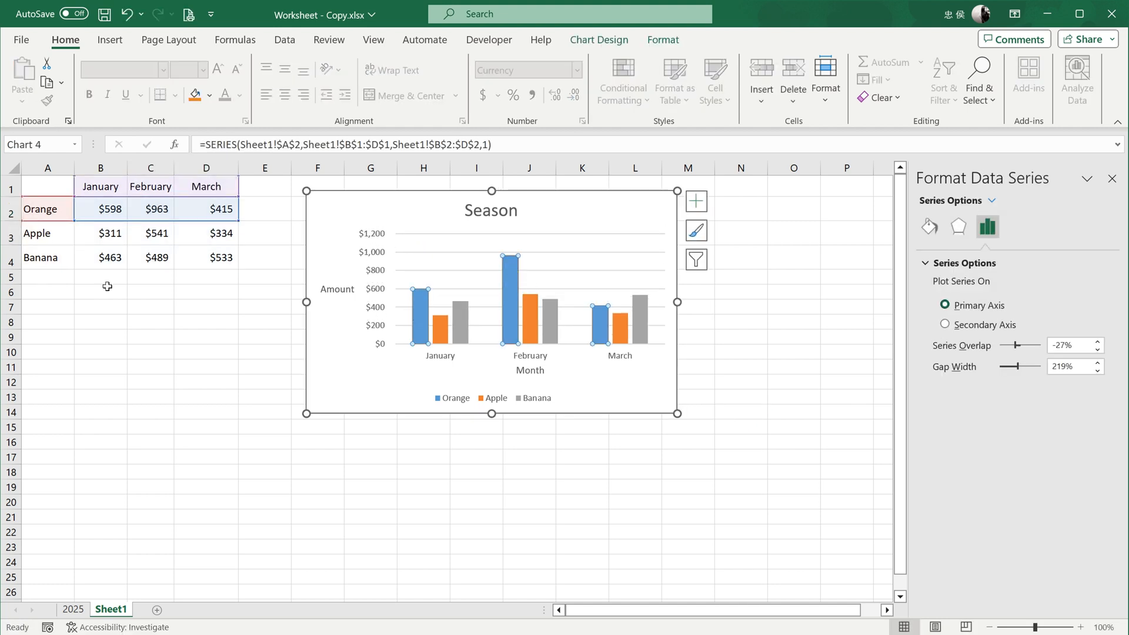
- Add a Pear row below Banana with 350 for January, 623 for February and 212 for March
{"action": "left_click", "coordinate": [51, 274]}
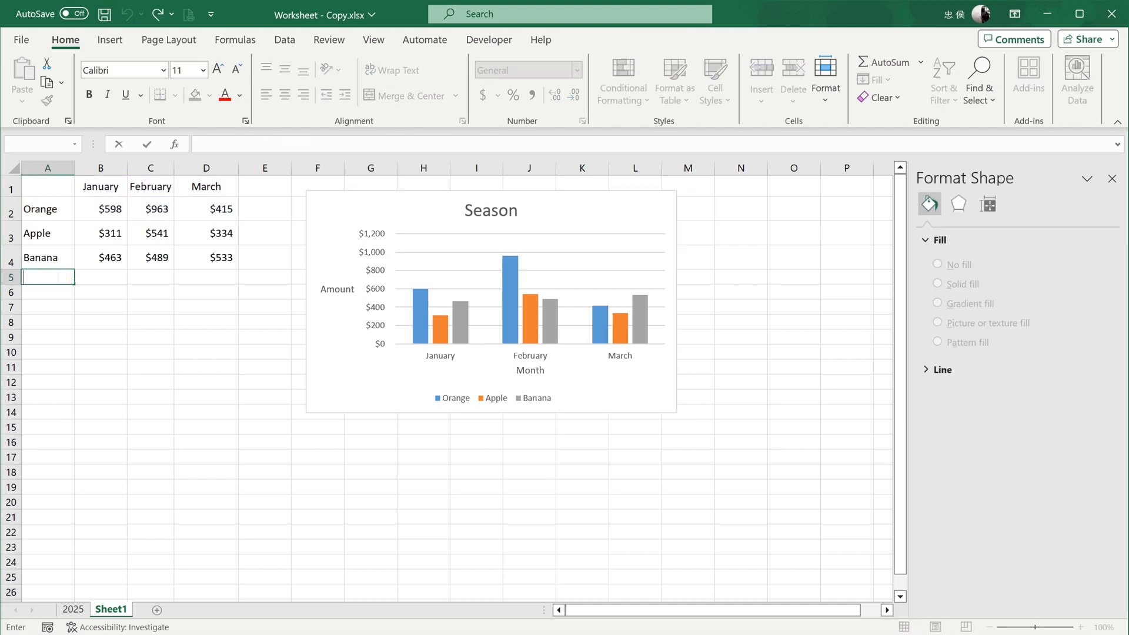
{"action": "type", "text": "Pear"}
{"action": "key", "text": "Tab"}
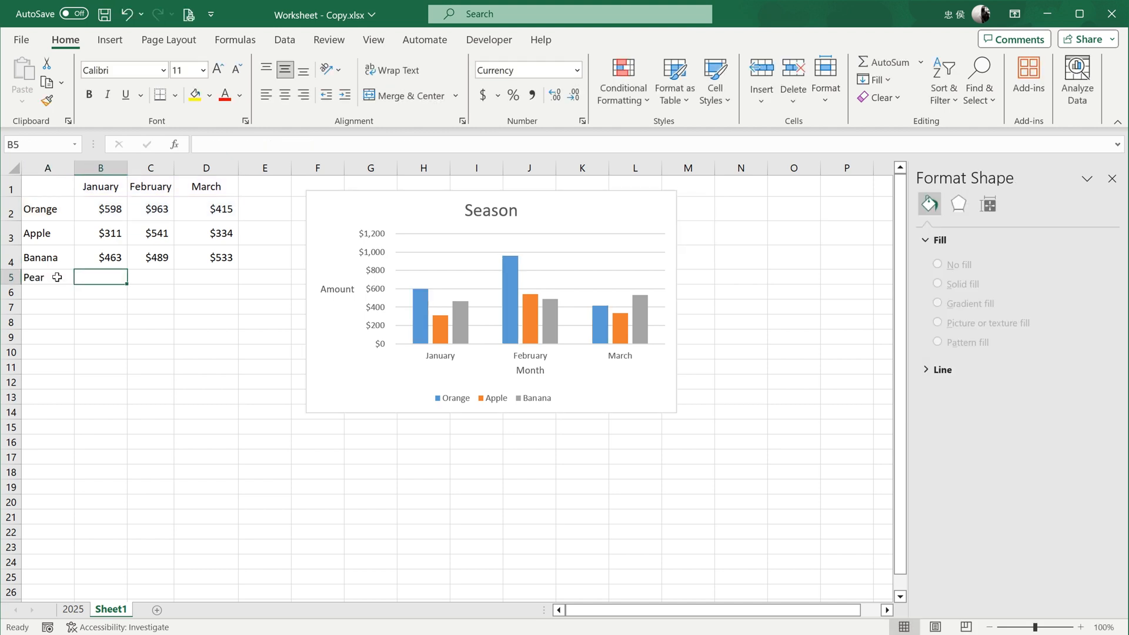
{"action": "type", "text": "350"}
{"action": "key", "text": "Tab"}
{"action": "type", "text": "623"}
{"action": "key", "text": "Tab"}
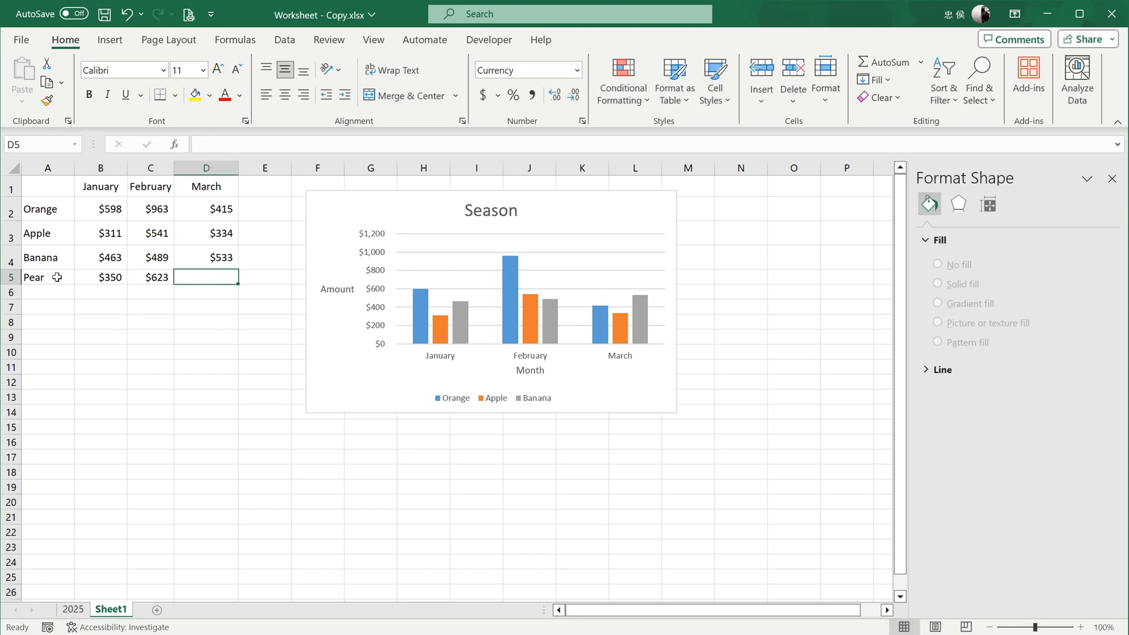
{"action": "type", "text": "212"}
{"action": "key", "text": "Return"}
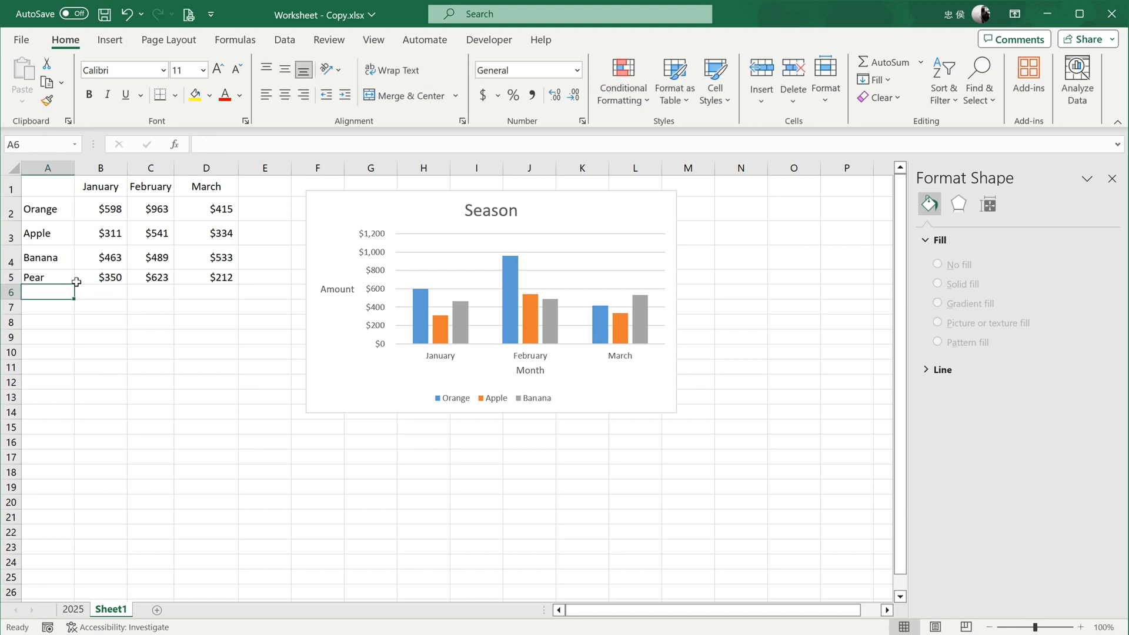
- Extend the chart's source data range down one row to include the Pear data
{"action": "left_click", "coordinate": [615, 263]}
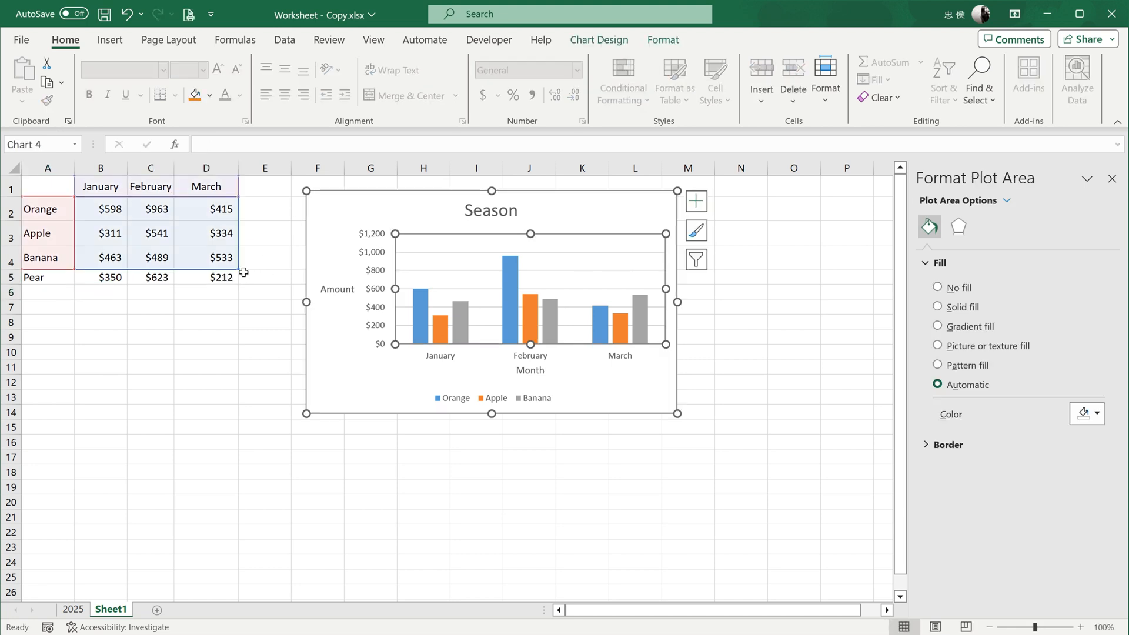
{"action": "left_click_drag", "start_coordinate": [240, 272], "coordinate": [239, 282]}
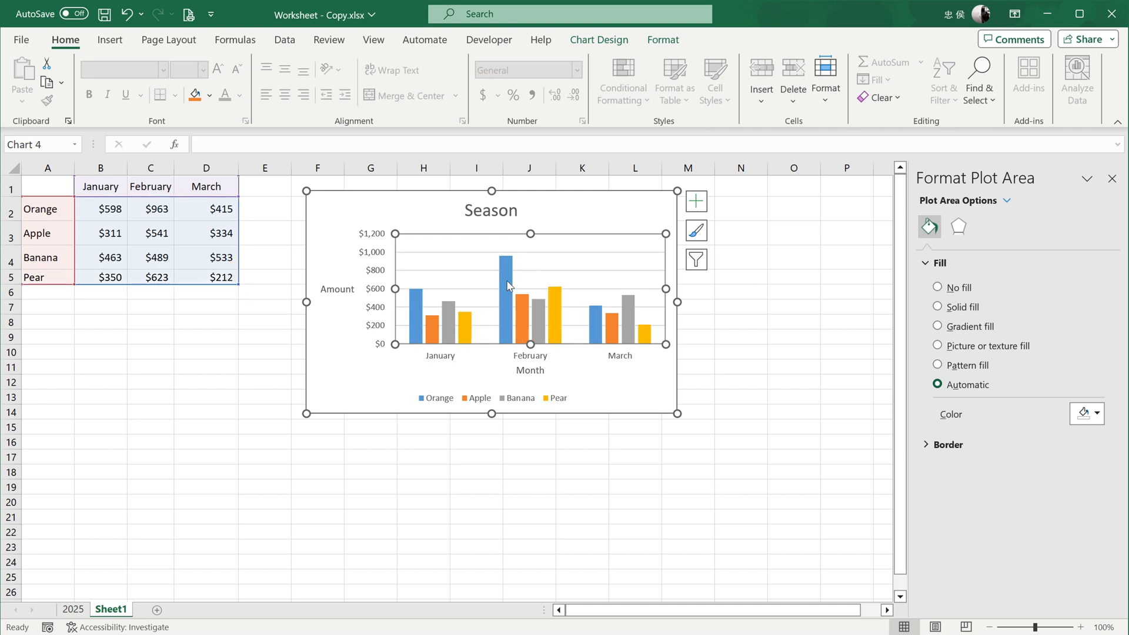
{"action": "left_click", "coordinate": [630, 386]}
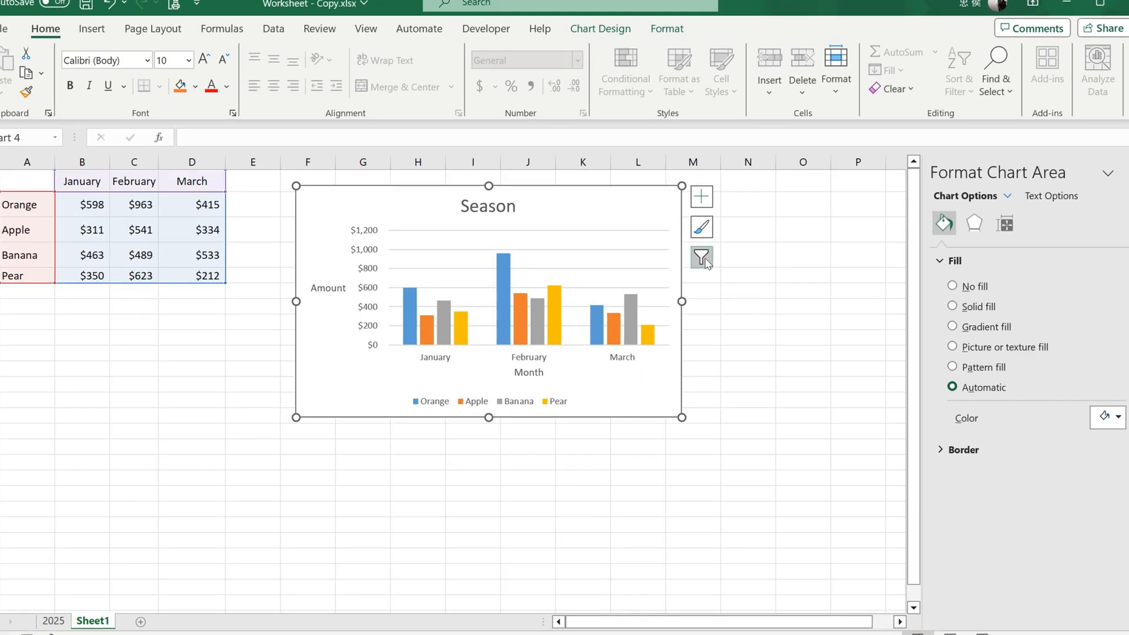
- Filter the Banana series and the March category out of the chart
{"action": "left_click", "coordinate": [697, 259]}
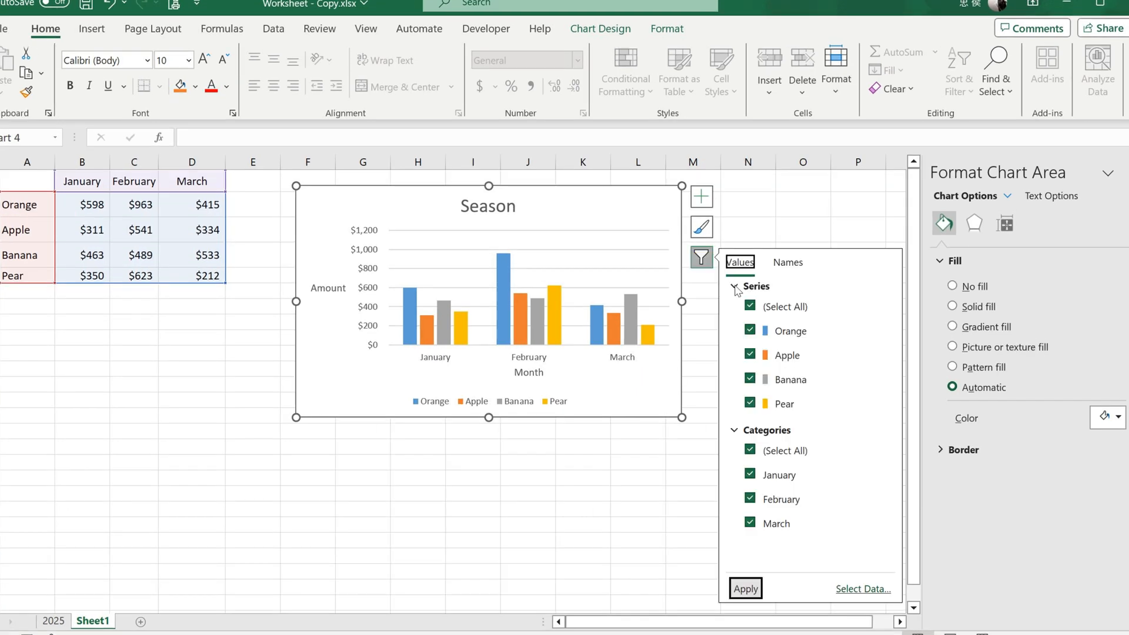
{"action": "left_click", "coordinate": [820, 379]}
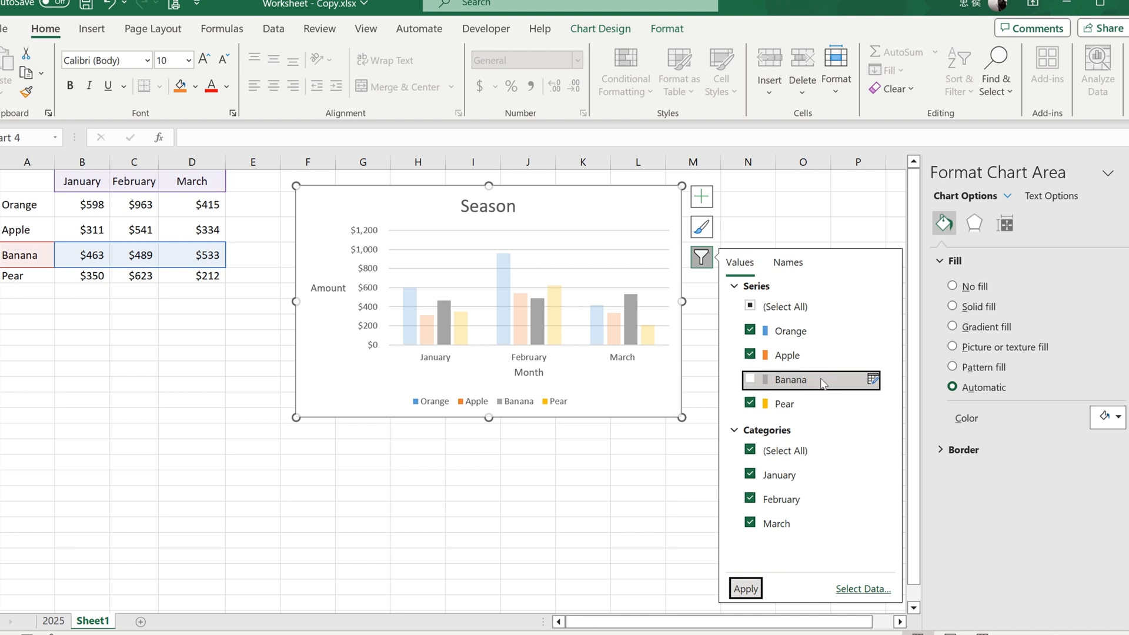
{"action": "left_click", "coordinate": [751, 523]}
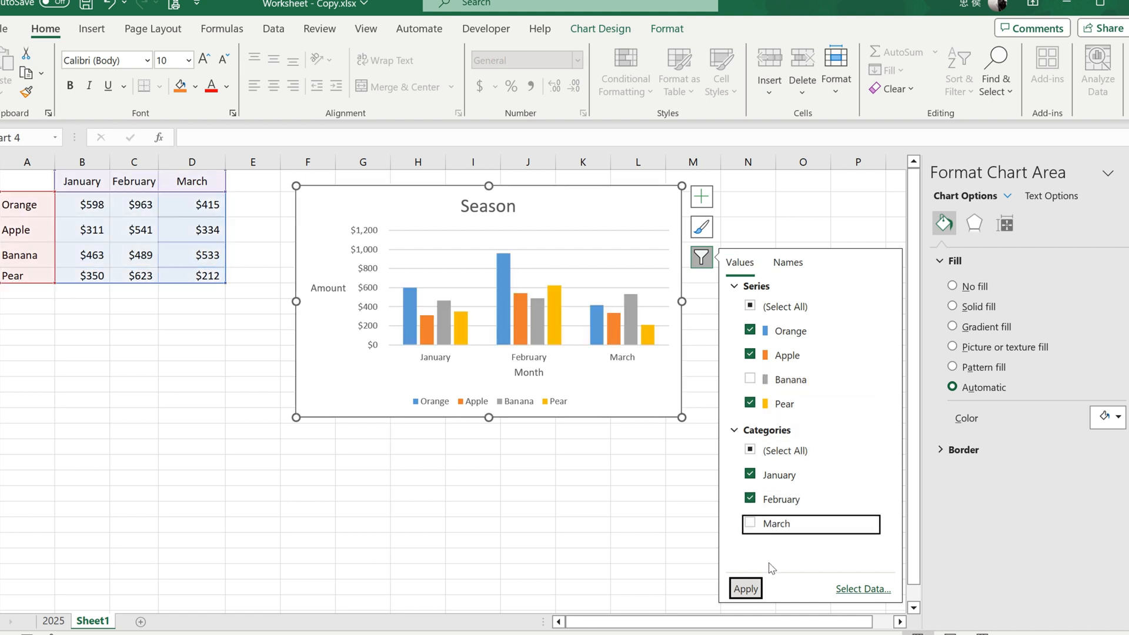
{"action": "left_click", "coordinate": [755, 591]}
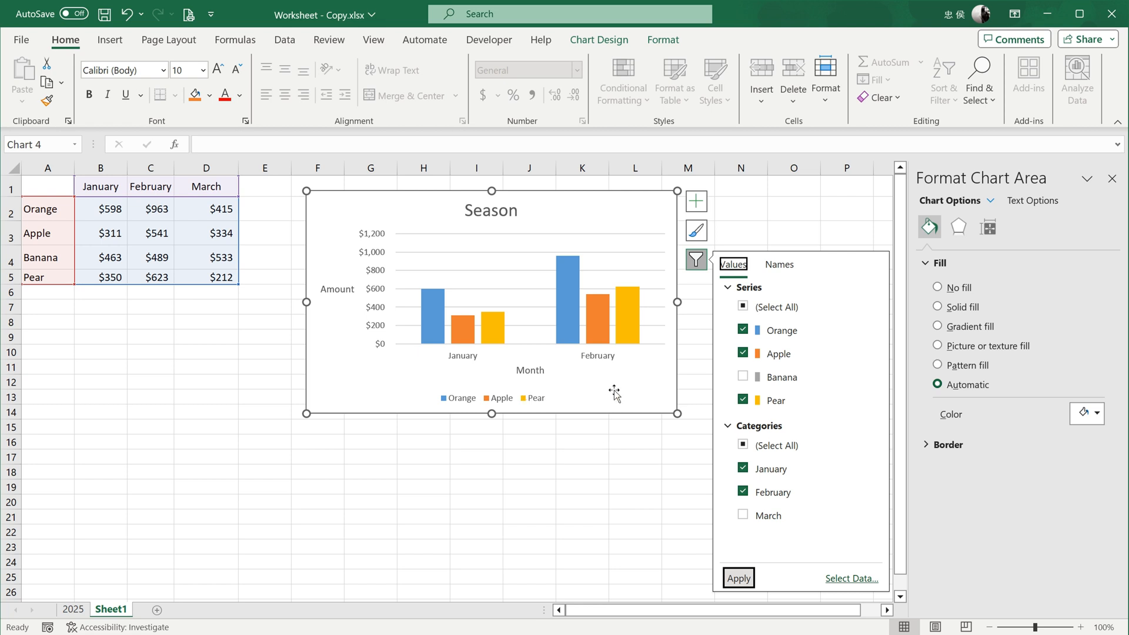
{"action": "left_click", "coordinate": [614, 392]}
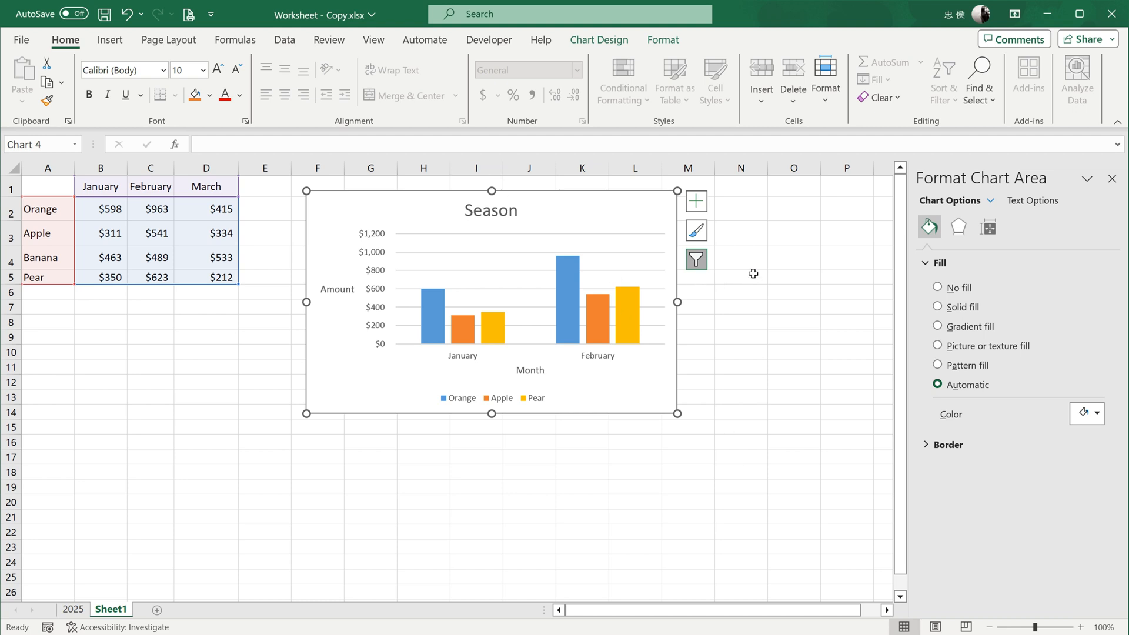
- Change the chart type from column to Clustered Bar after previewing the Line type
{"action": "left_click", "coordinate": [605, 45]}
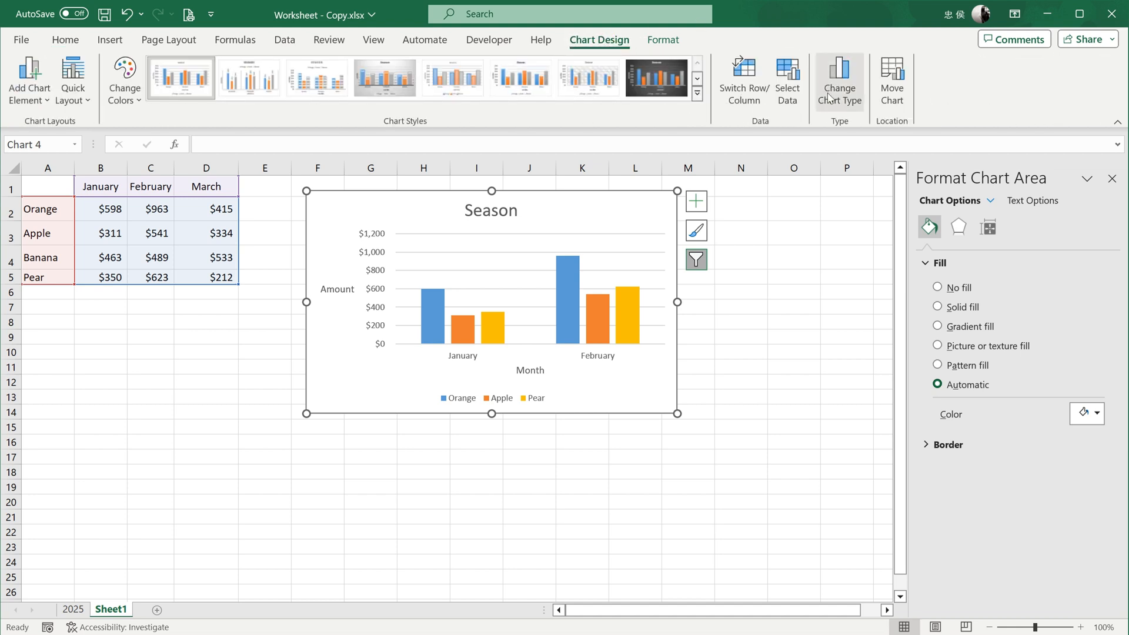
{"action": "left_click", "coordinate": [829, 96]}
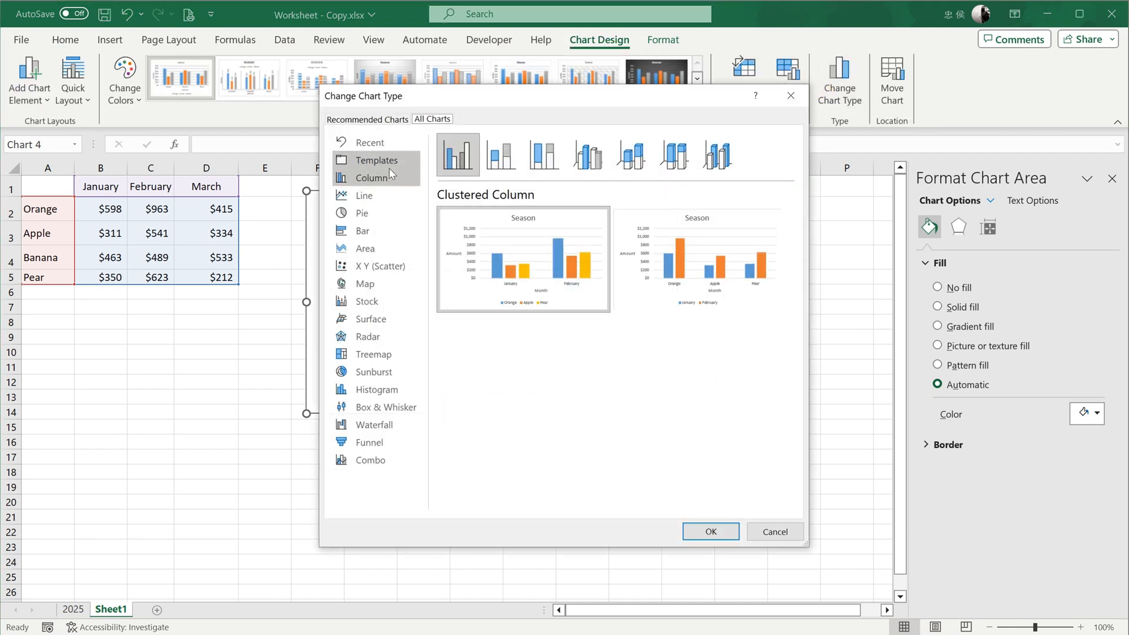
{"action": "left_click", "coordinate": [388, 197]}
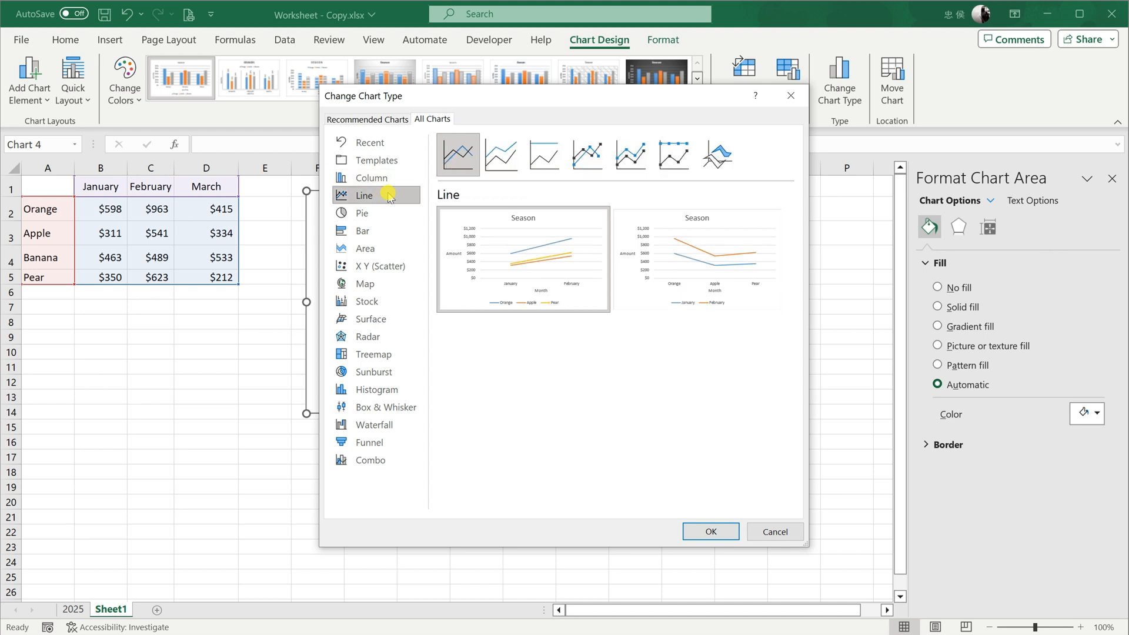
{"action": "left_click", "coordinate": [380, 232]}
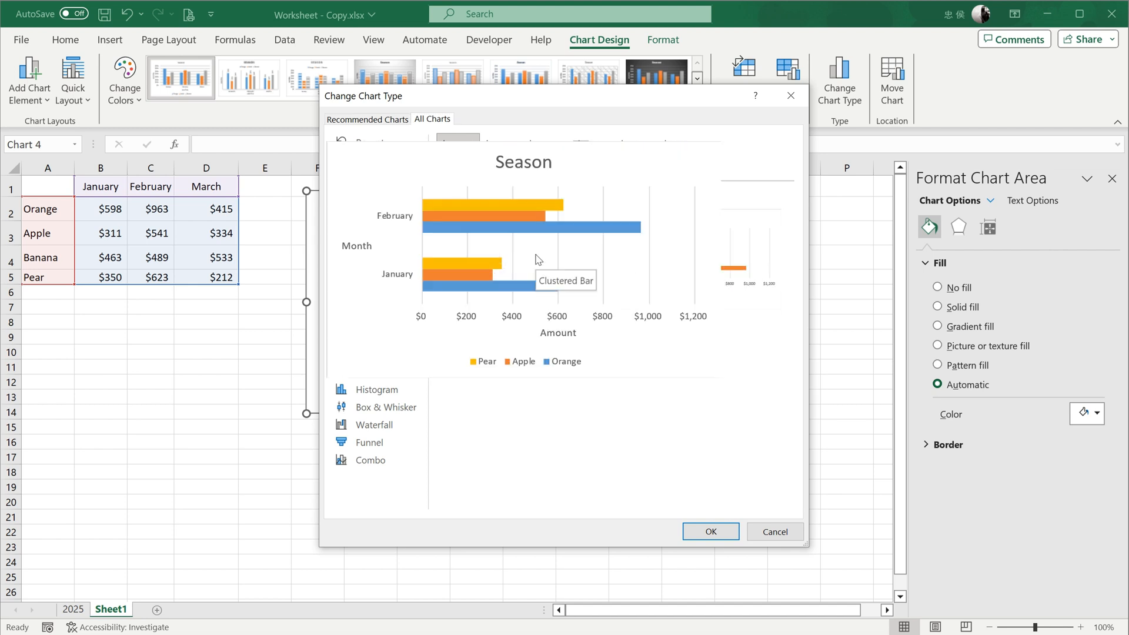
{"action": "left_click", "coordinate": [711, 532]}
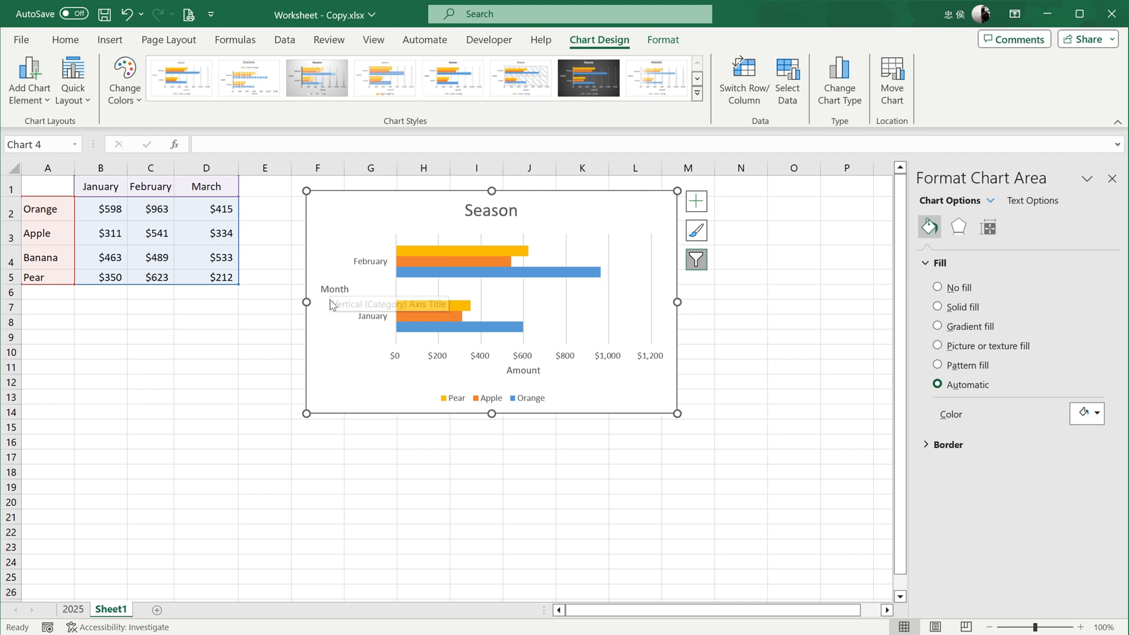
- Switch the chart's rows and columns back and forth, ending with the fruits as categories and the months as series
{"action": "left_click", "coordinate": [744, 80]}
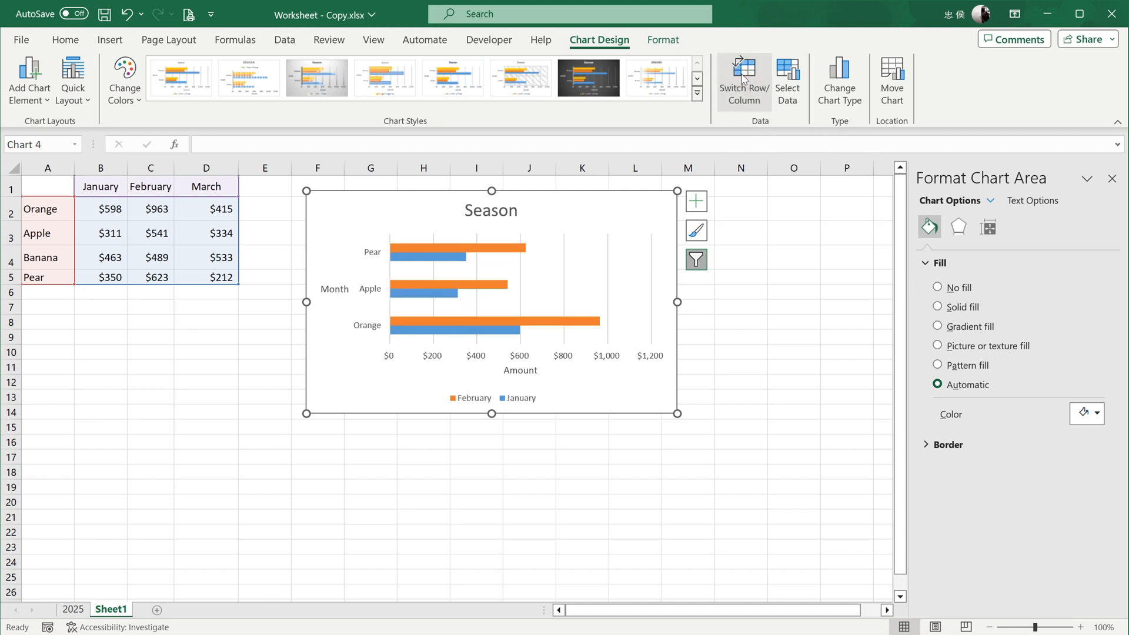
{"action": "left_click", "coordinate": [744, 80]}
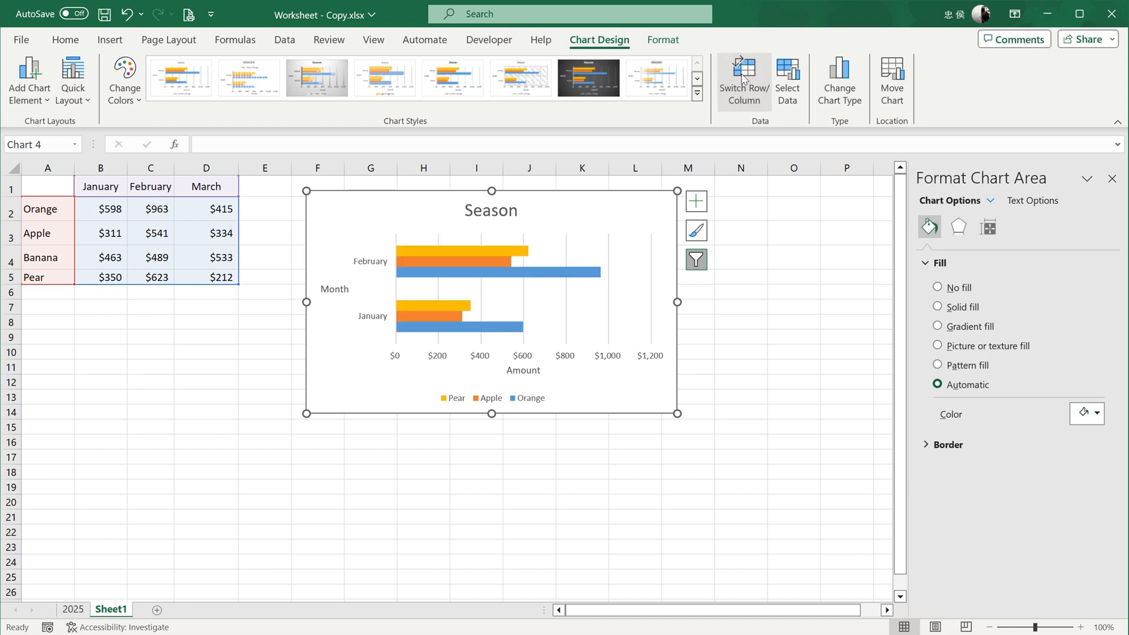
{"action": "left_click", "coordinate": [744, 79]}
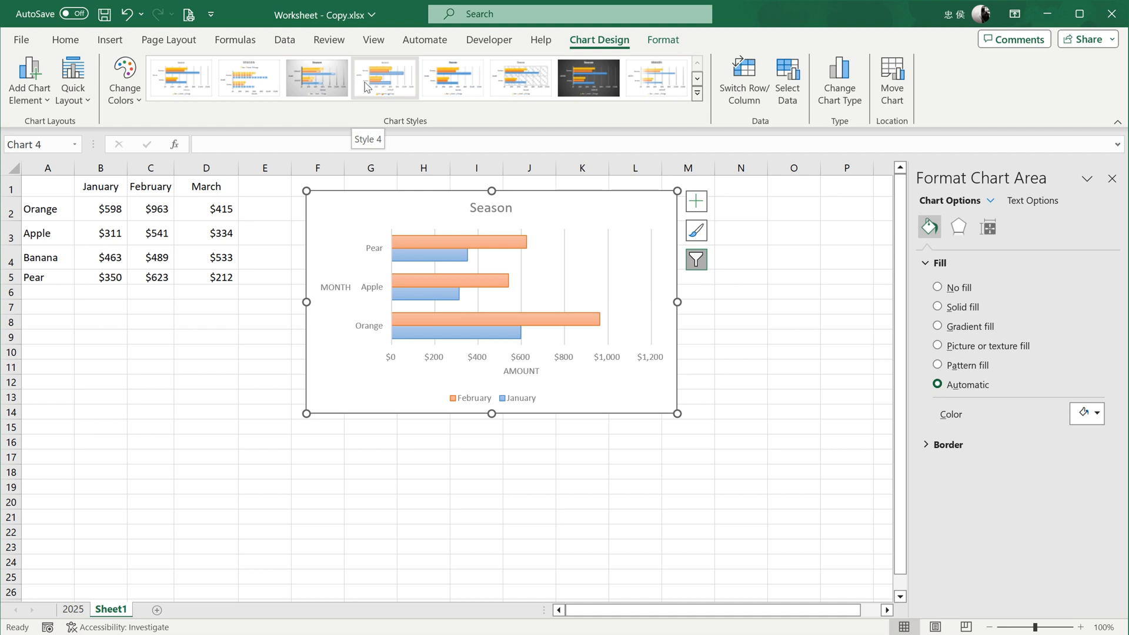
- Apply the third chart style with the grey gradient background and the first blue Monochromatic color palette to the chart
{"action": "left_click", "coordinate": [336, 79]}
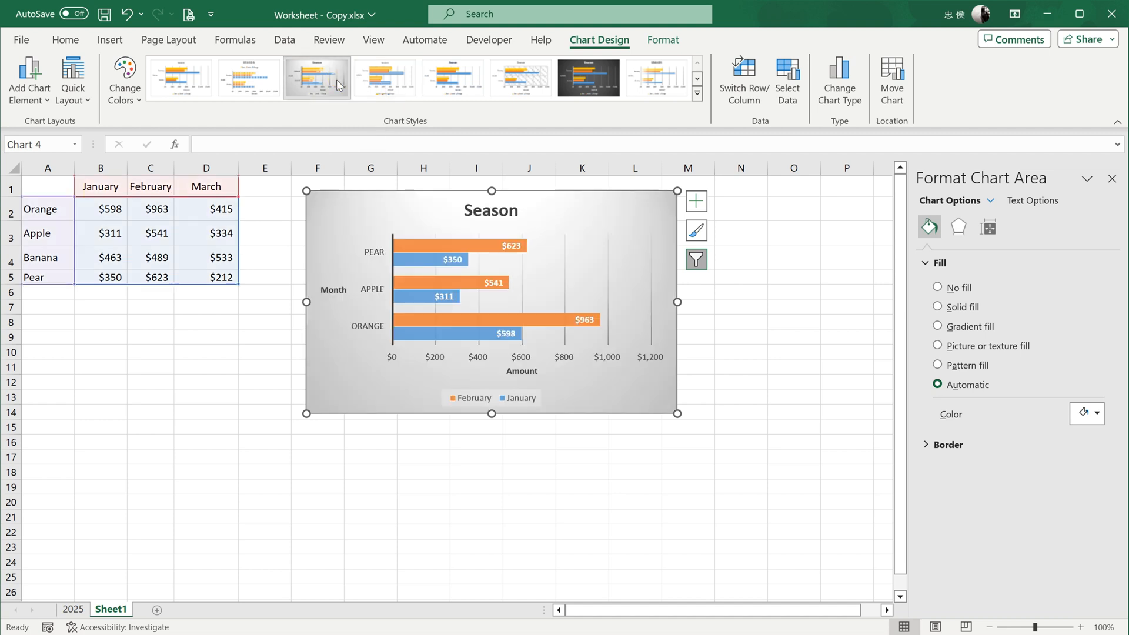
{"action": "left_click", "coordinate": [125, 75]}
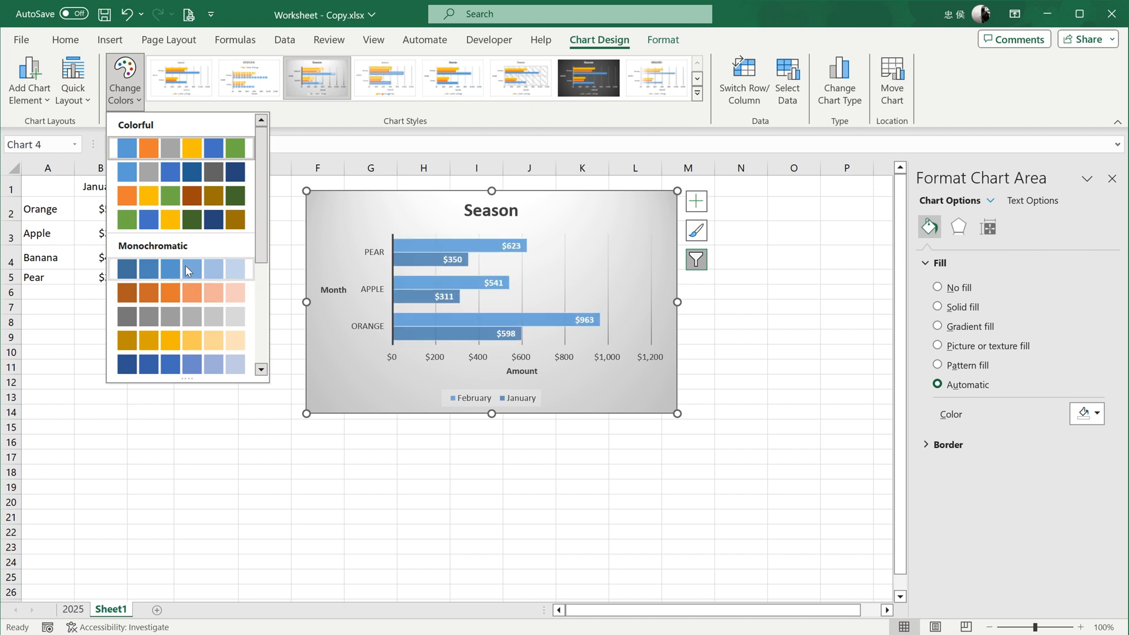
{"action": "left_click", "coordinate": [171, 264]}
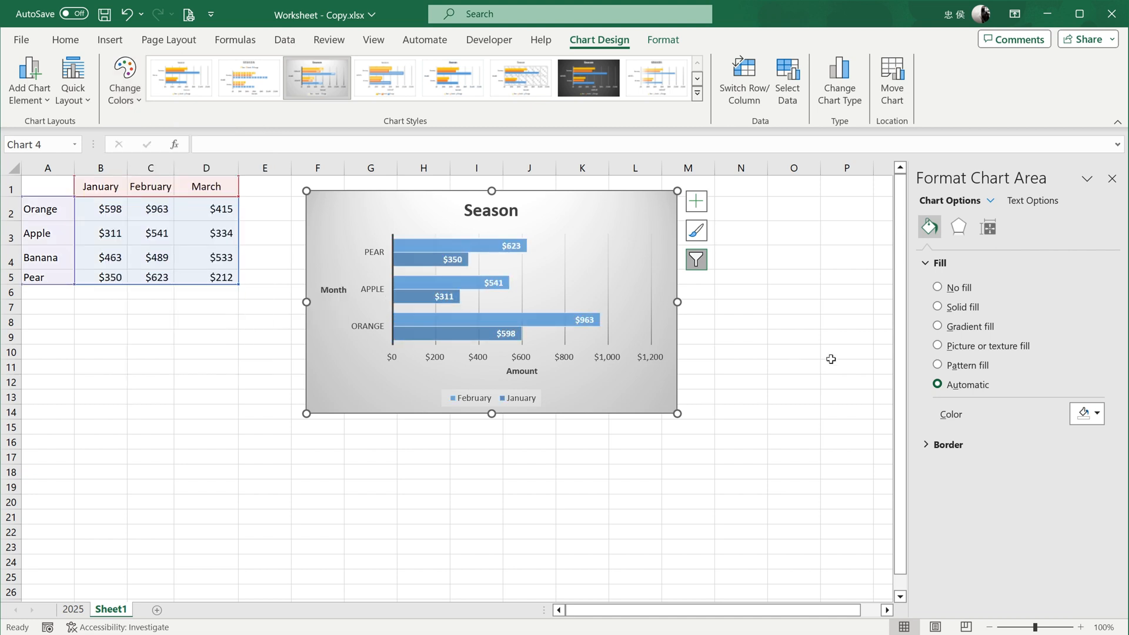